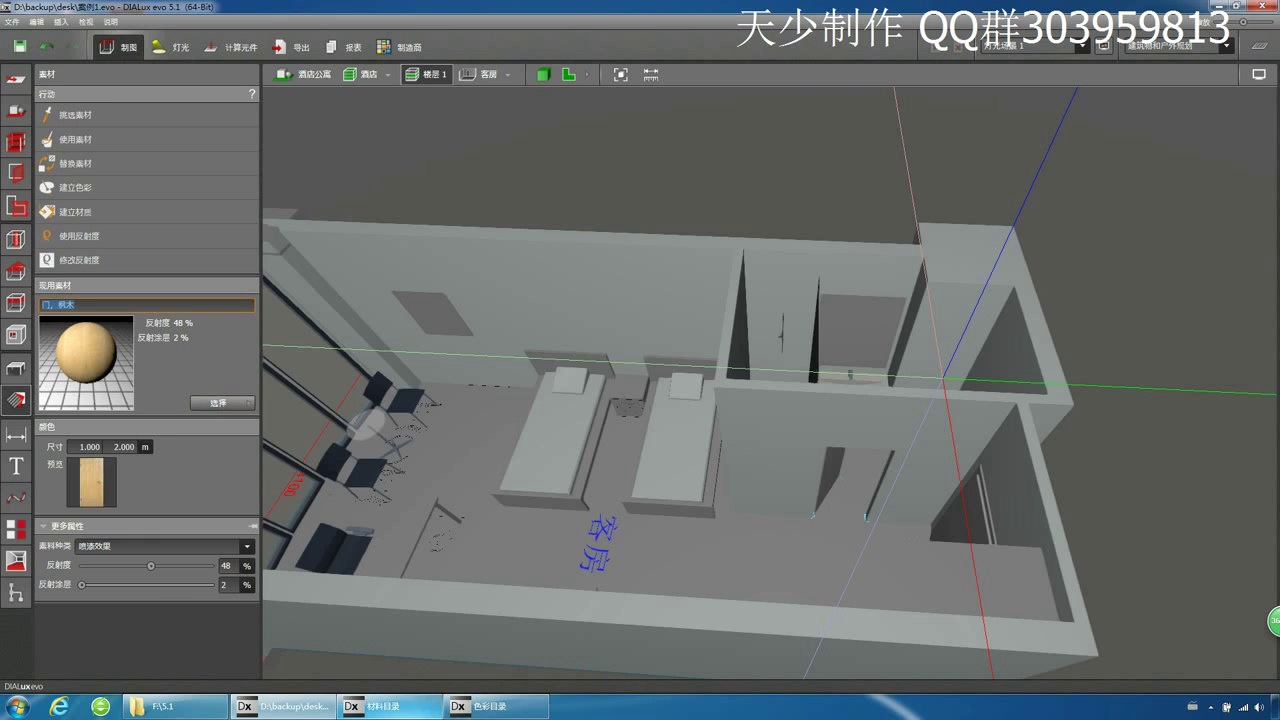
# - Open the 客房 room for editing, face its entrance door and pick the 门，枫木 texture from the interior material catalogue
pyautogui.moveTo(853, 510); pyautogui.dragTo(533, 505, button='middle')
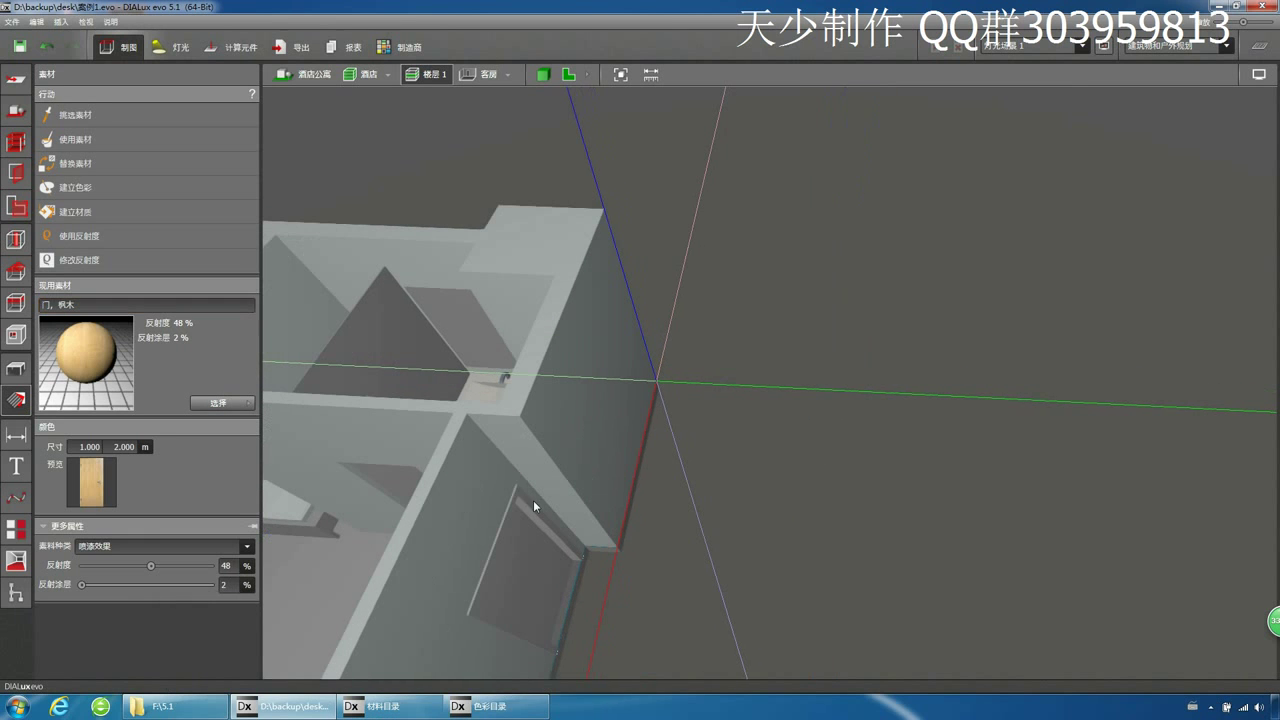
pyautogui.click(482, 79)
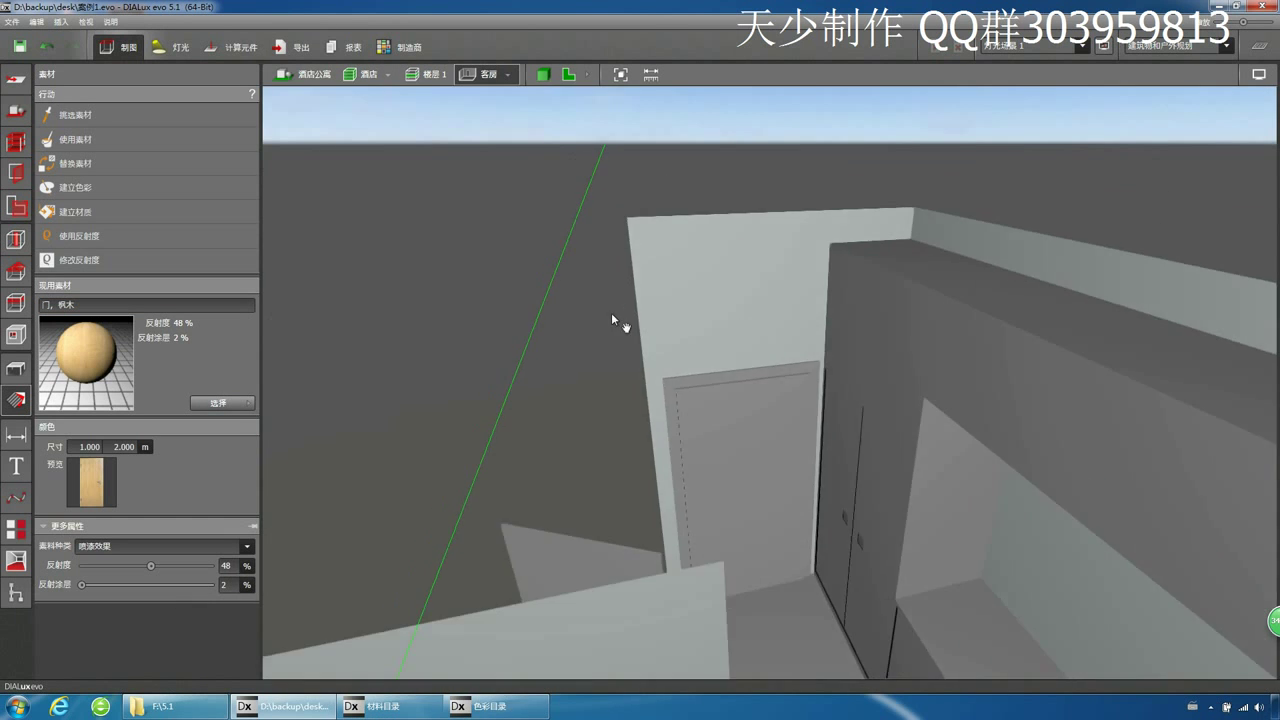
pyautogui.moveTo(611, 312); pyautogui.dragTo(545, 262, button='middle')
pyautogui.scroll(4, 555, 254)
pyautogui.moveTo(549, 261); pyautogui.dragTo(575, 352, button='right')
pyautogui.scroll(2, 583, 341)
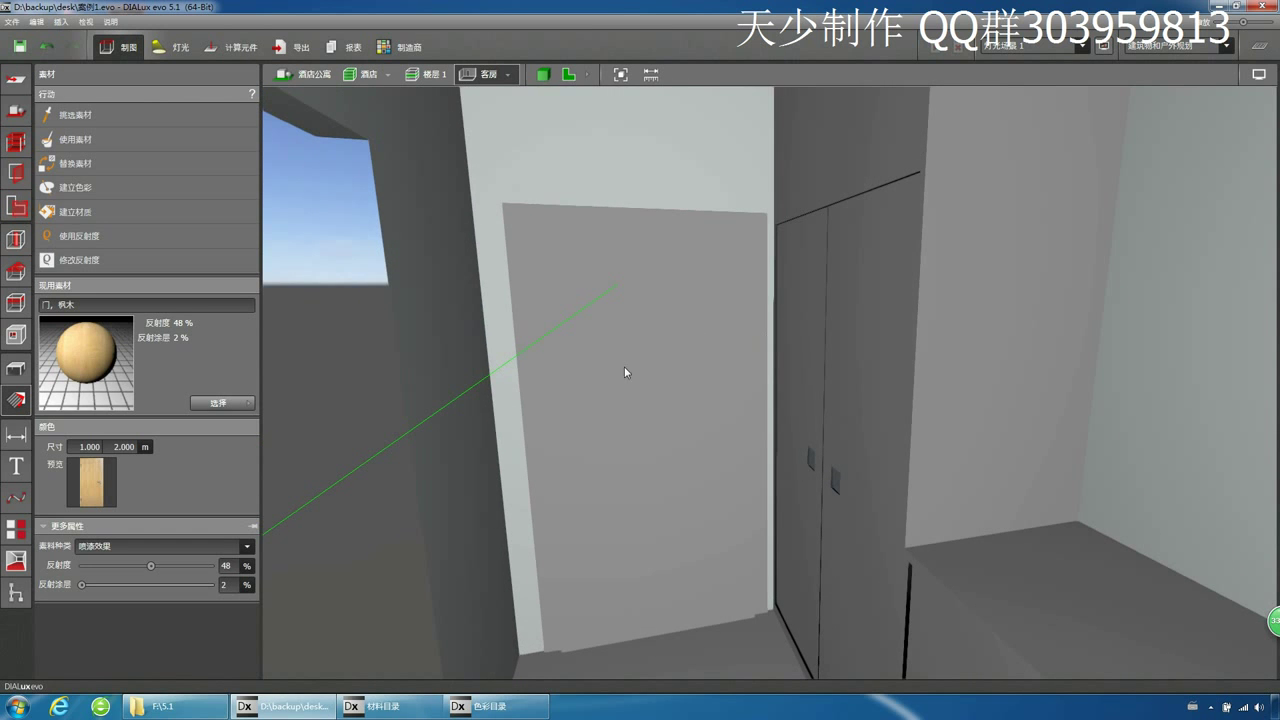
pyautogui.click(390, 706)
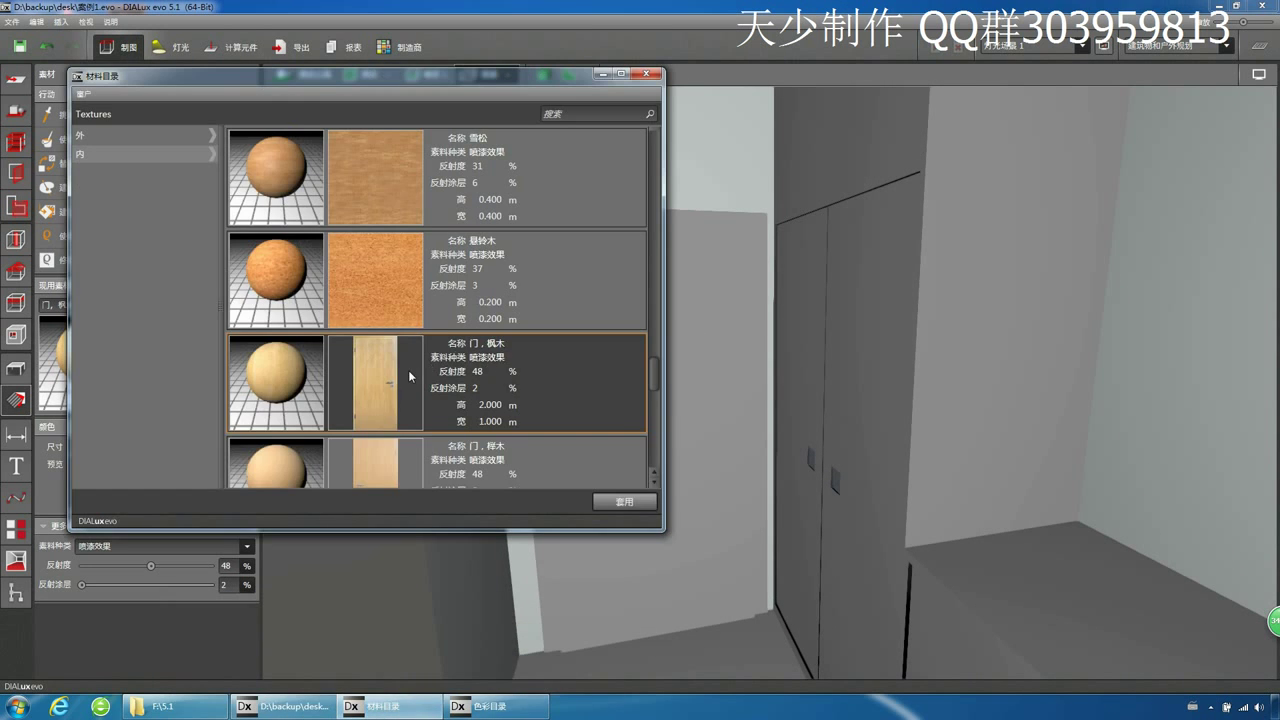
pyautogui.scroll(-2, 392, 367)
pyautogui.scroll(2, 389, 367)
pyautogui.doubleClick(382, 374)
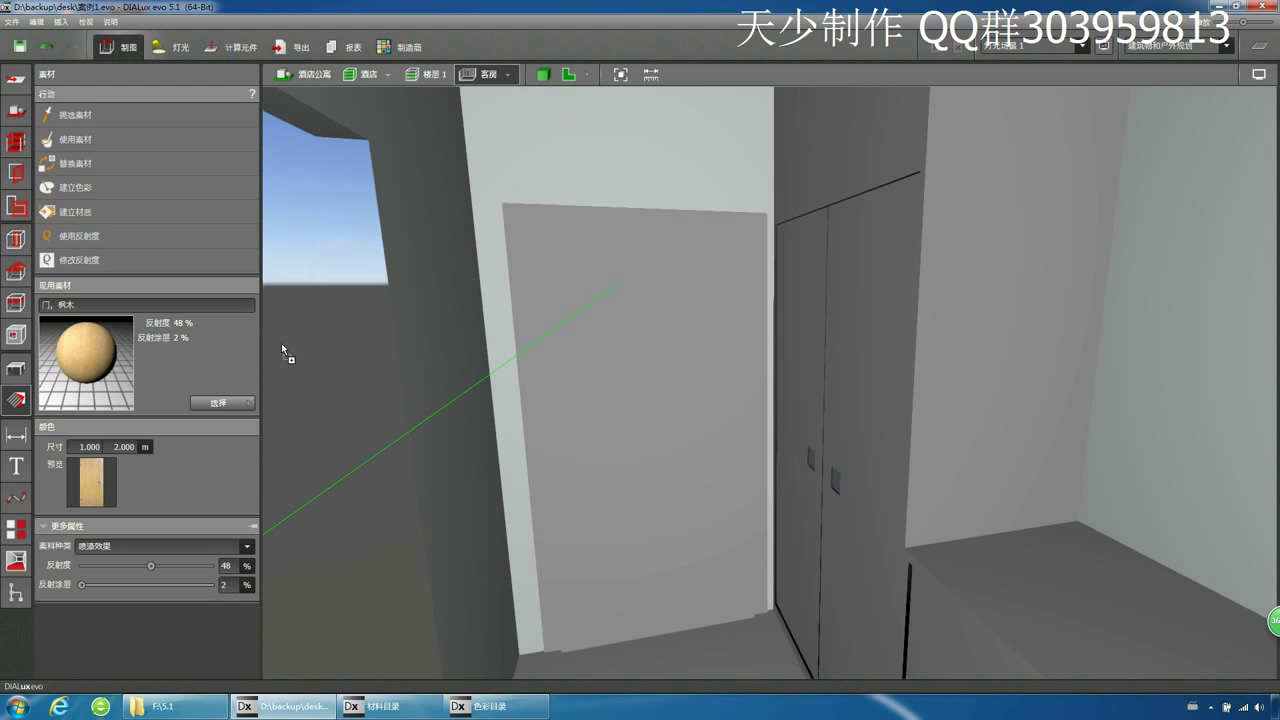
# - Try the 门，枫木 material on the whole entrance door together with its frame, and undo that application
pyautogui.click(614, 369)
pyautogui.moveTo(574, 379); pyautogui.dragTo(564, 406, button='right')
pyautogui.moveTo(564, 406); pyautogui.dragTo(626, 428, button='middle')
pyautogui.scroll(2, 617, 423)
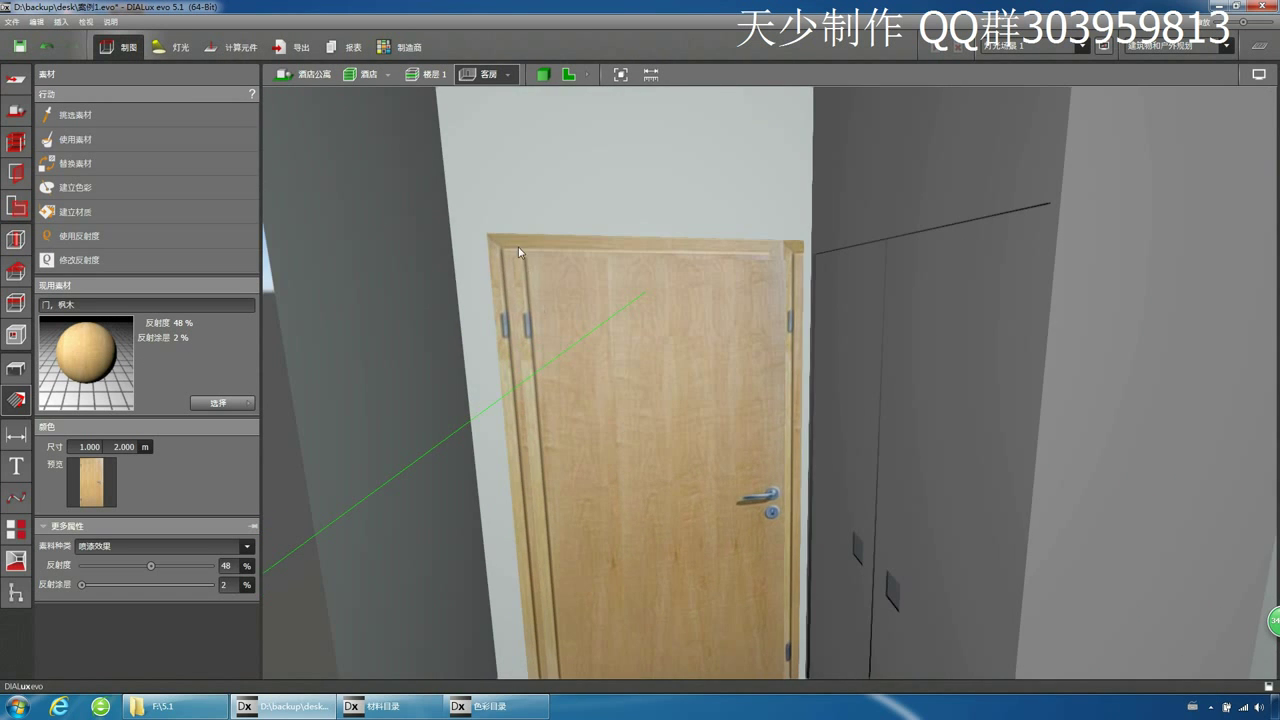
pyautogui.scroll(-2, 646, 380)
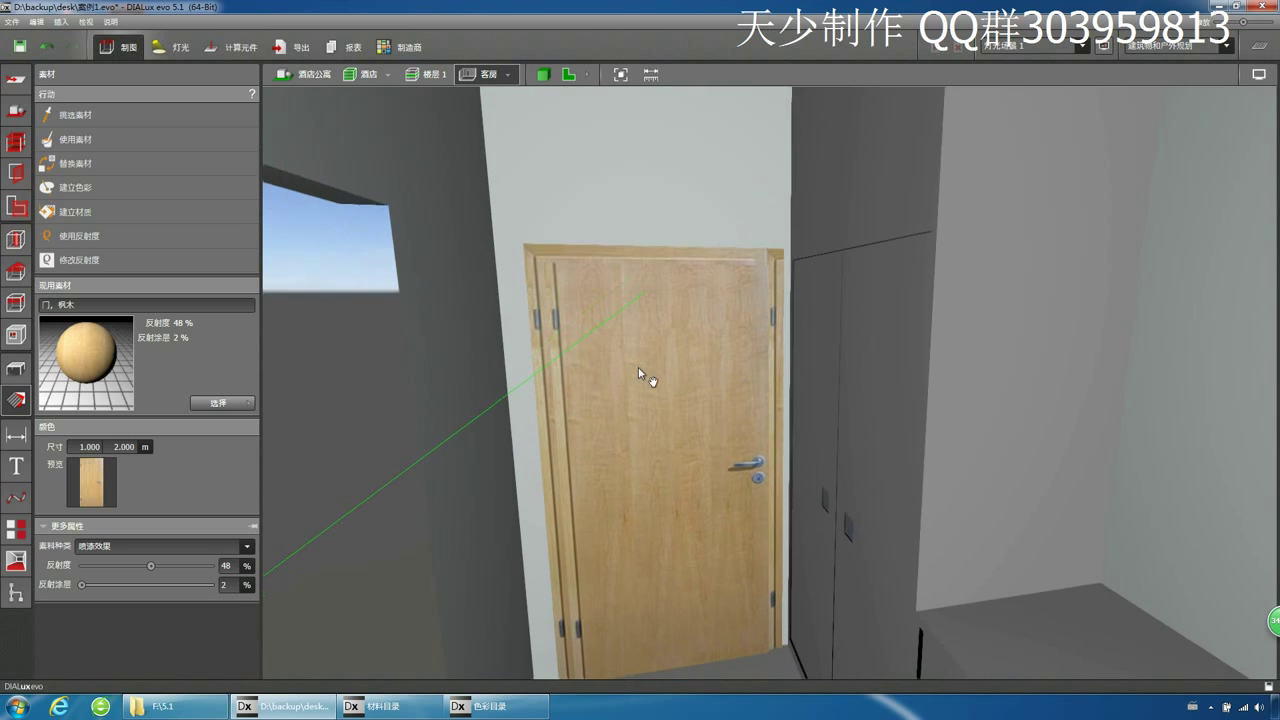
pyautogui.moveTo(650, 378); pyautogui.dragTo(631, 356, button='middle')
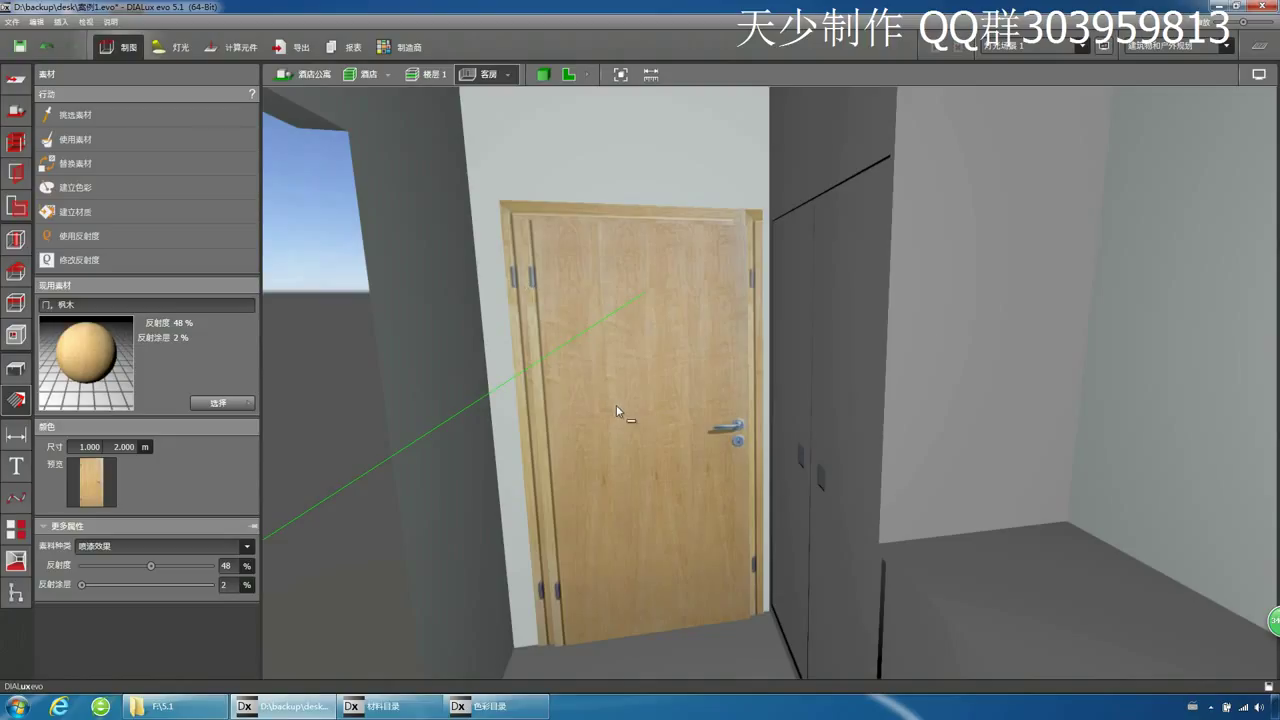
pyautogui.hotkey('ctrl', 'z')
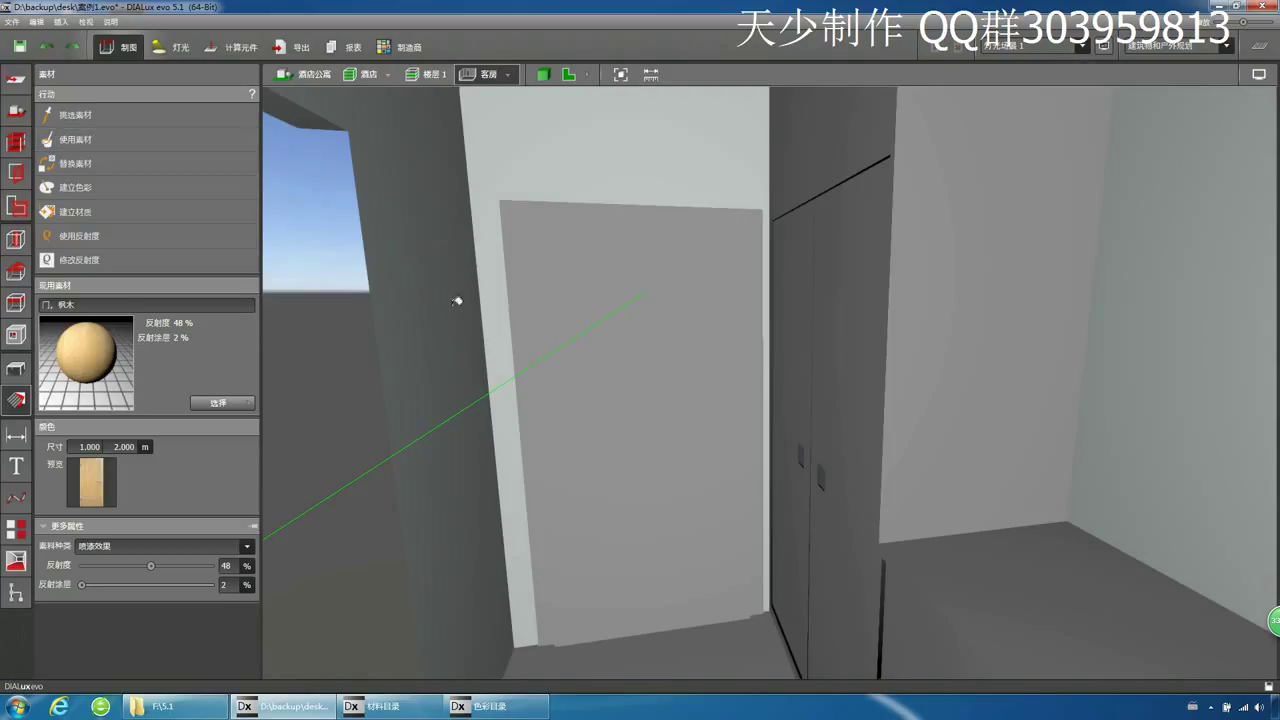
# - Apply the 门，枫木 material to the entrance door's leaf only, leaving out the frame
pyautogui.moveTo(664, 360); pyautogui.dragTo(660, 356, button='middle')
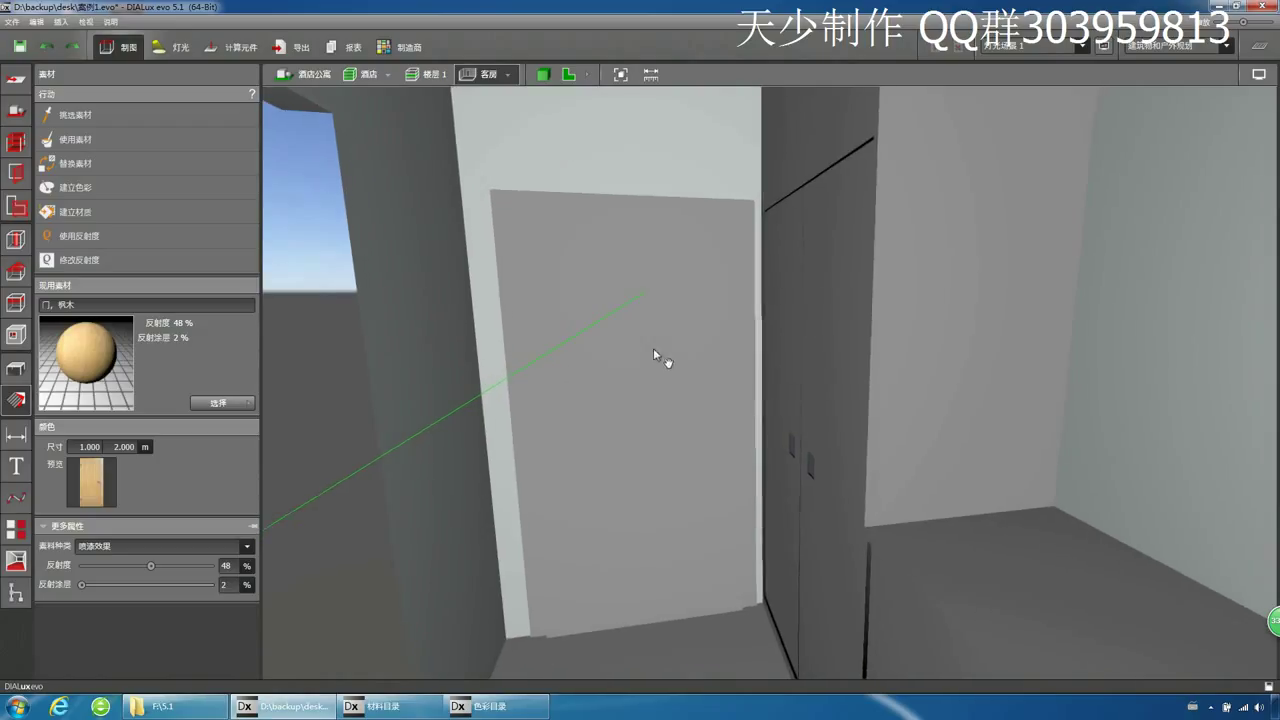
pyautogui.click(619, 311)
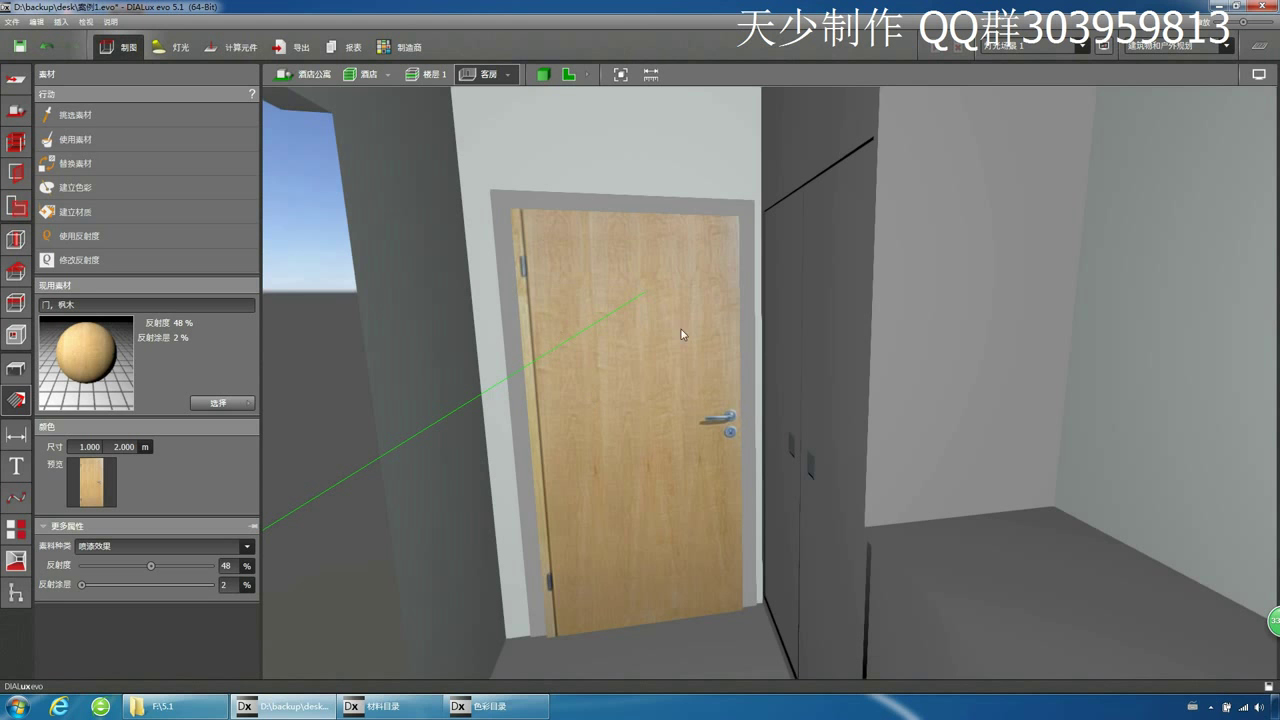
pyautogui.moveTo(670, 396); pyautogui.dragTo(646, 315, button='right')
pyautogui.moveTo(645, 318); pyautogui.dragTo(641, 318, button='middle')
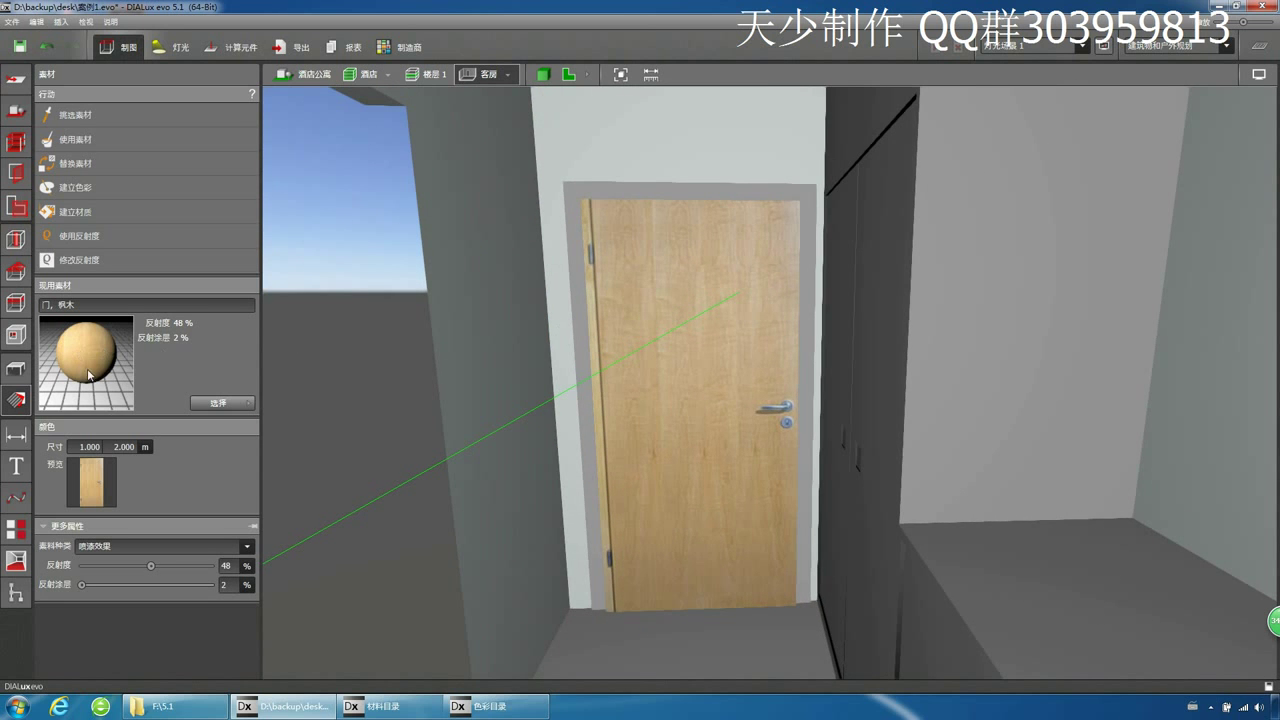
# - Apply the 门，枫木 material to the visible face of the open interior door's leaf
pyautogui.scroll(-2, 600, 366)
pyautogui.moveTo(591, 369); pyautogui.dragTo(533, 304, button='middle')
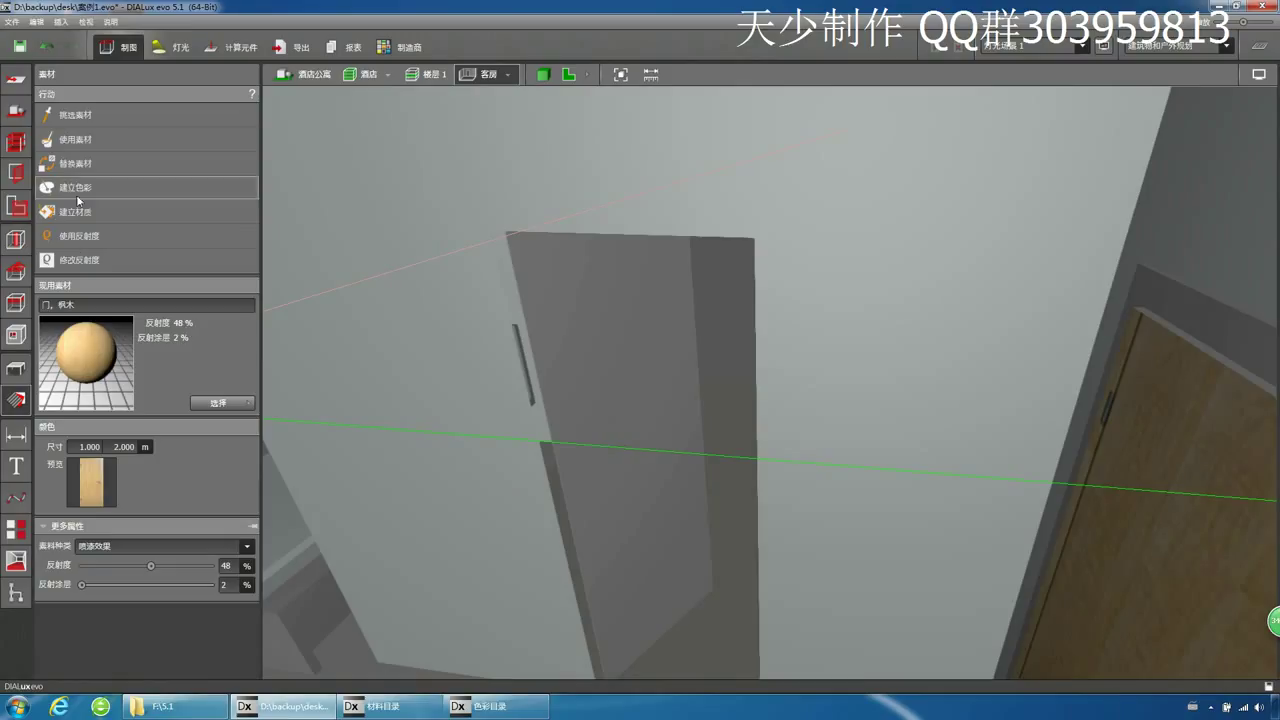
pyautogui.click(75, 139)
pyautogui.click(605, 357)
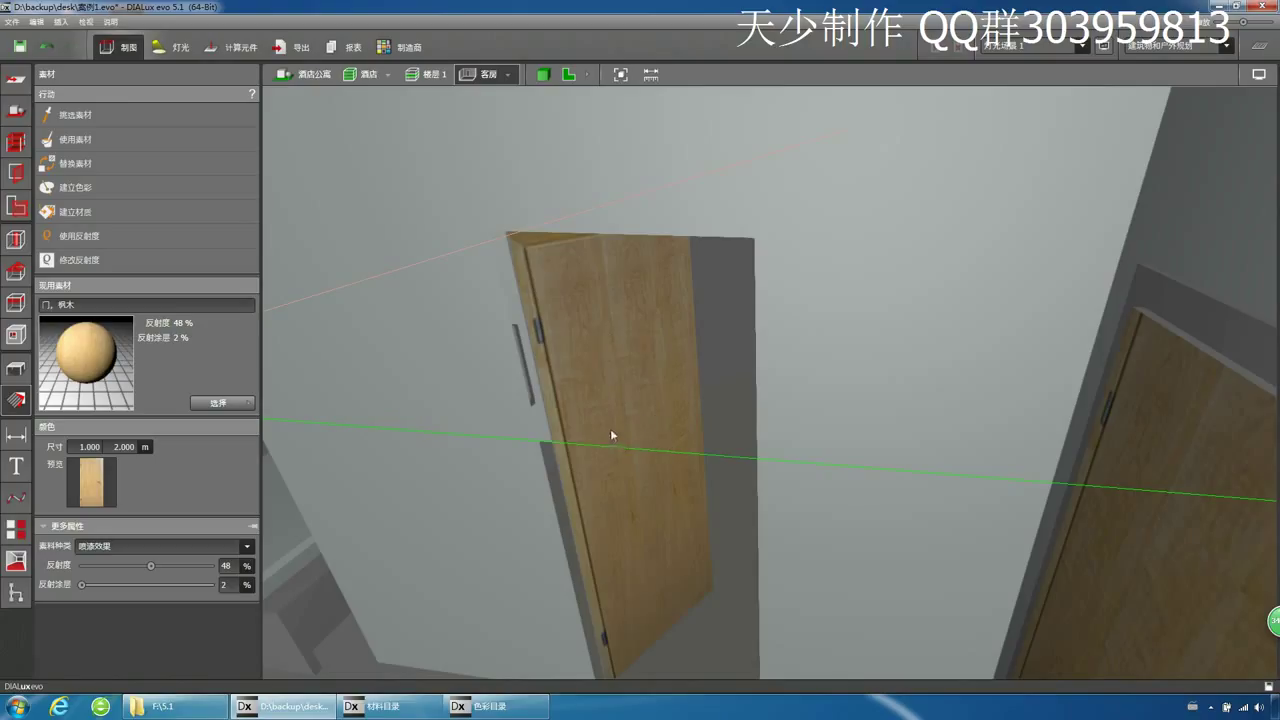
# - Fit the door texture to the open interior door's leaf by narrowing its width to 0.692 m
pyautogui.click(607, 361)
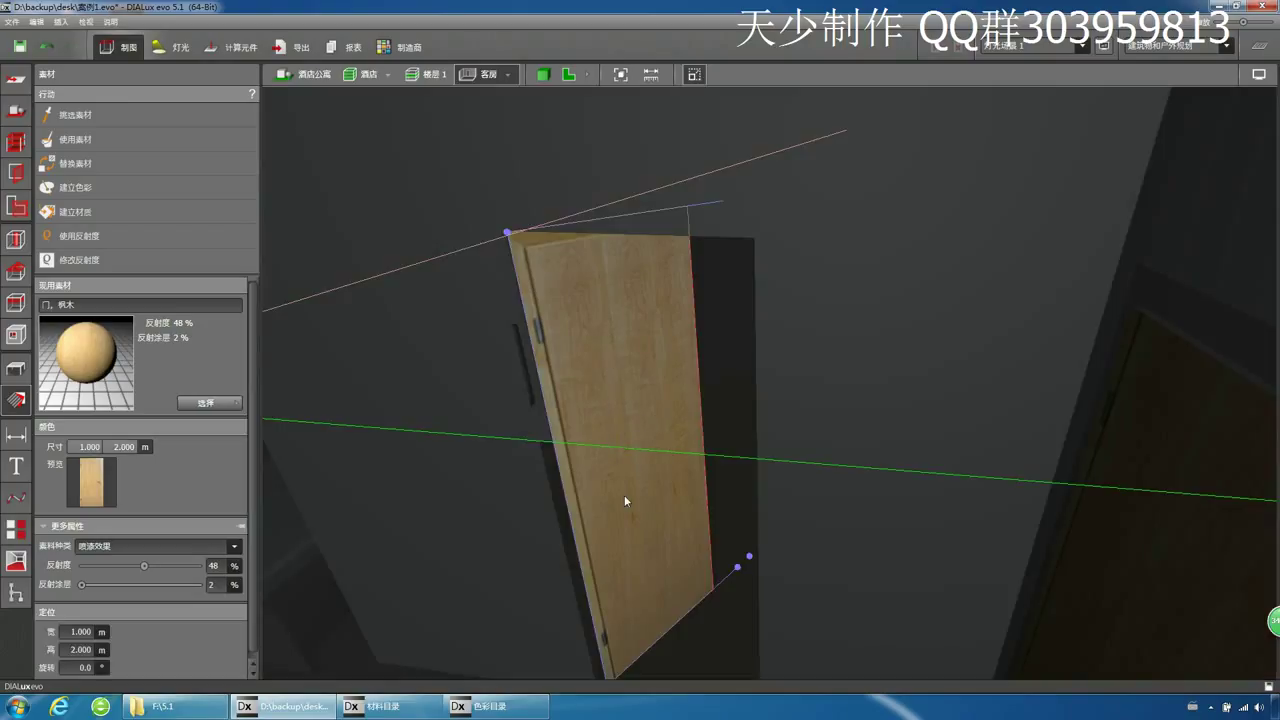
pyautogui.scroll(-1, 661, 451)
pyautogui.moveTo(660, 450); pyautogui.dragTo(654, 456, button='middle')
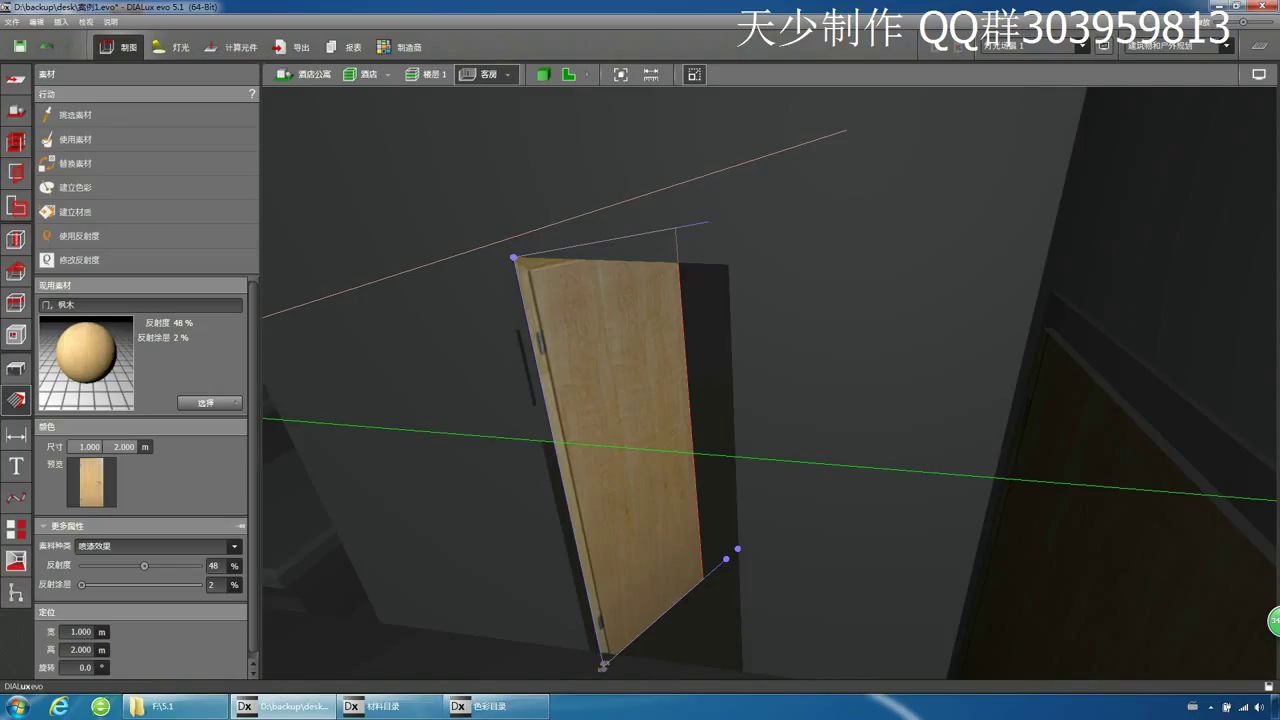
pyautogui.moveTo(603, 666)
pyautogui.mouseDown()
pyautogui.moveTo(642, 512)
pyautogui.moveTo(604, 623)
pyautogui.moveTo(658, 479)
pyautogui.moveTo(603, 663)
pyautogui.mouseUp()
pyautogui.moveTo(737, 556); pyautogui.dragTo(705, 584)
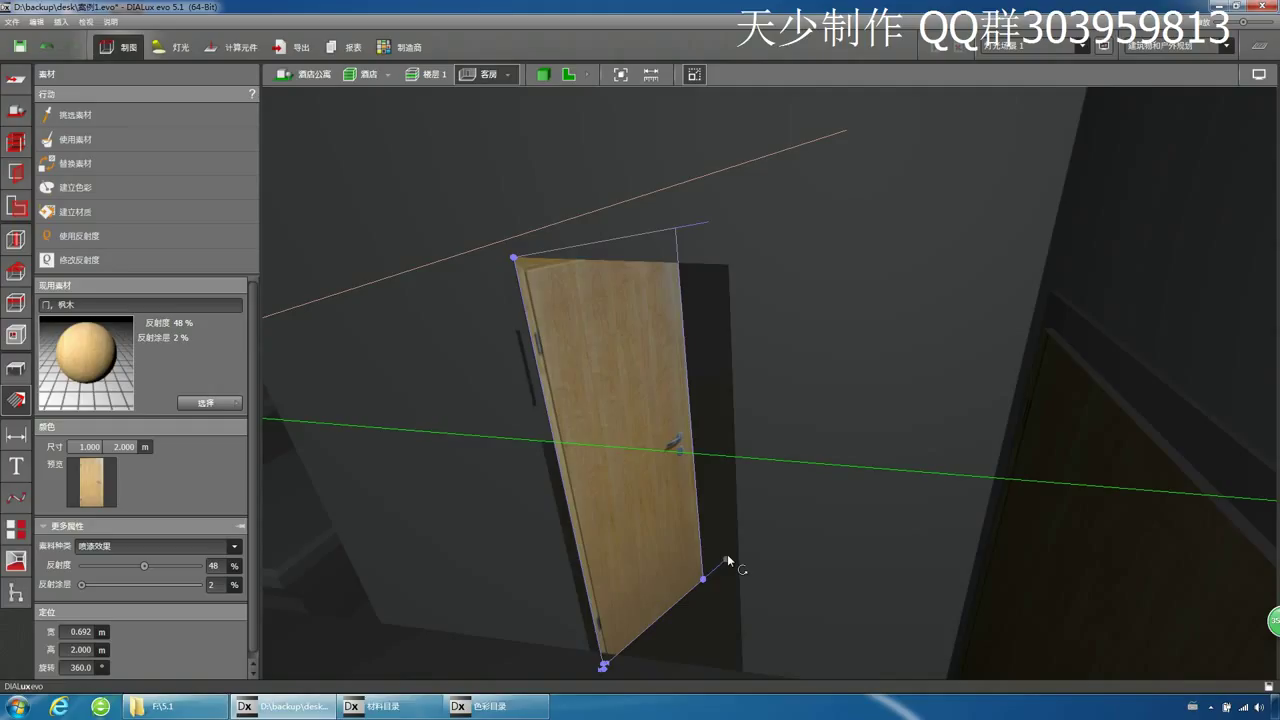
pyautogui.moveTo(729, 563)
pyautogui.mouseDown()
pyautogui.moveTo(743, 609)
pyautogui.moveTo(737, 549)
pyautogui.mouseUp()
pyautogui.click(713, 543)
# - Try the 1.000 m wide 门，枫木 texture on the reverse face of the open interior door
pyautogui.moveTo(731, 427); pyautogui.dragTo(766, 470, button='right')
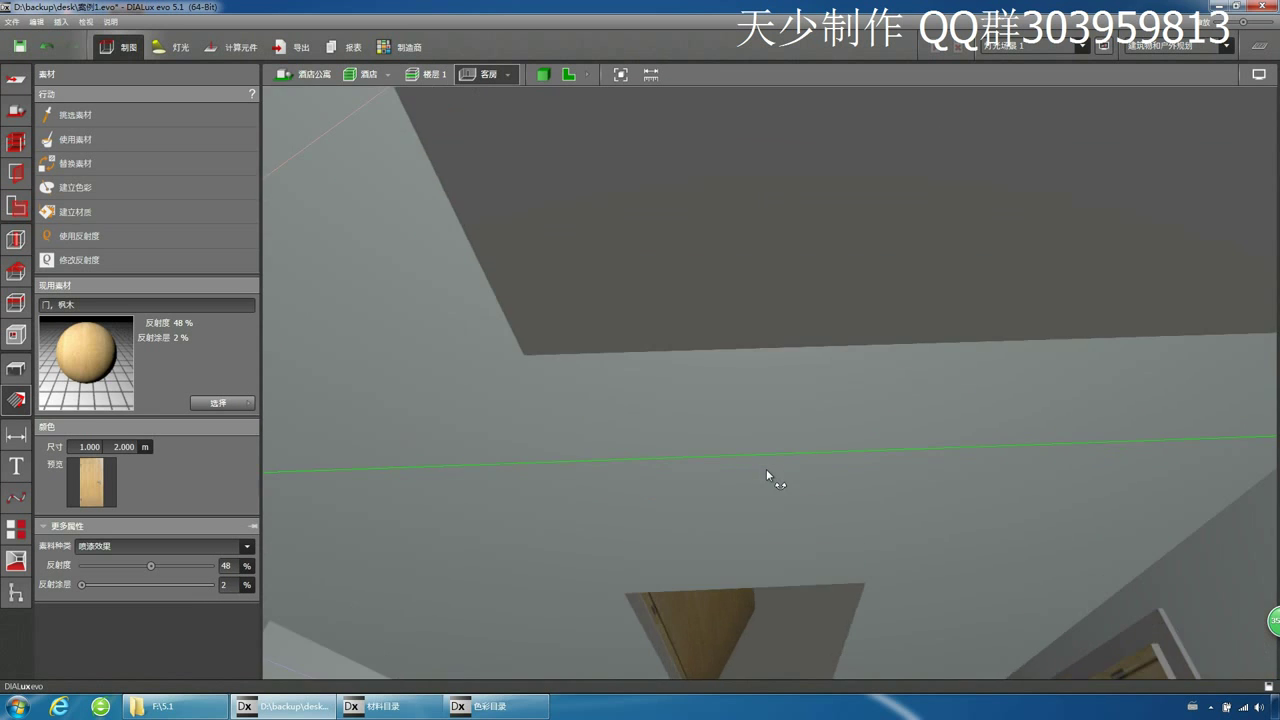
pyautogui.moveTo(766, 469); pyautogui.dragTo(267, 343)
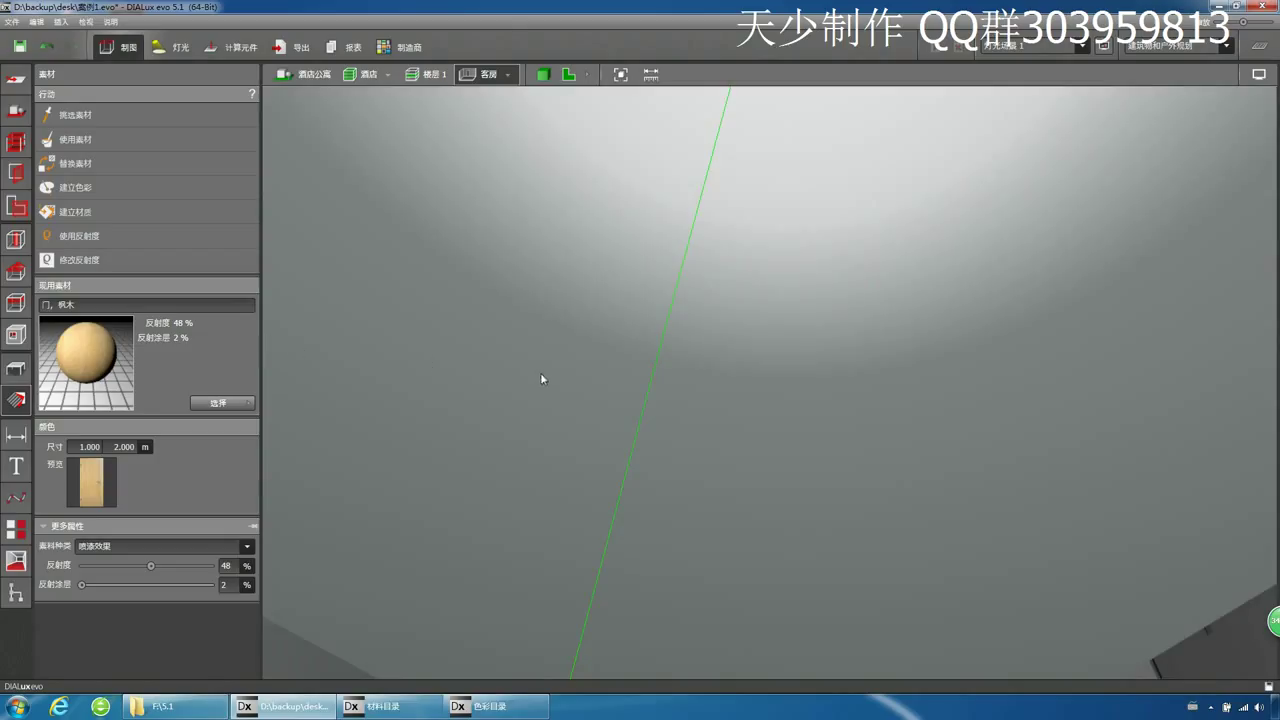
pyautogui.moveTo(540, 378); pyautogui.dragTo(554, 380)
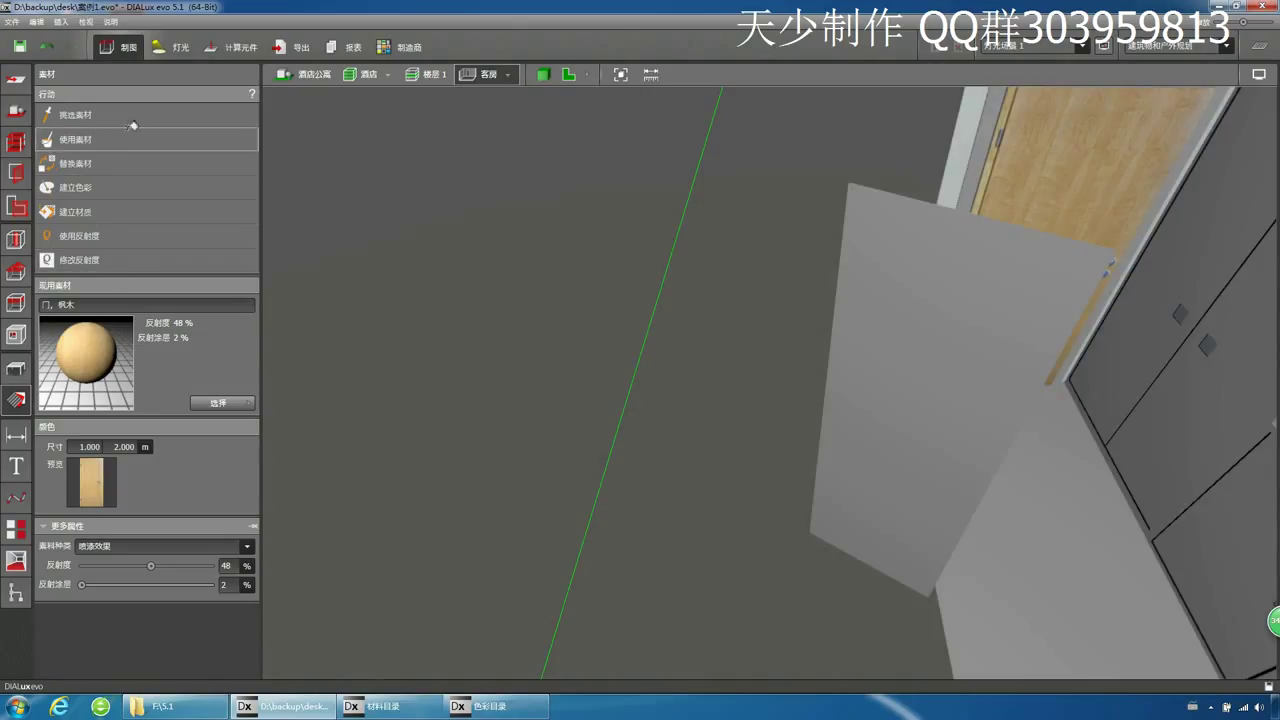
pyautogui.click(874, 366)
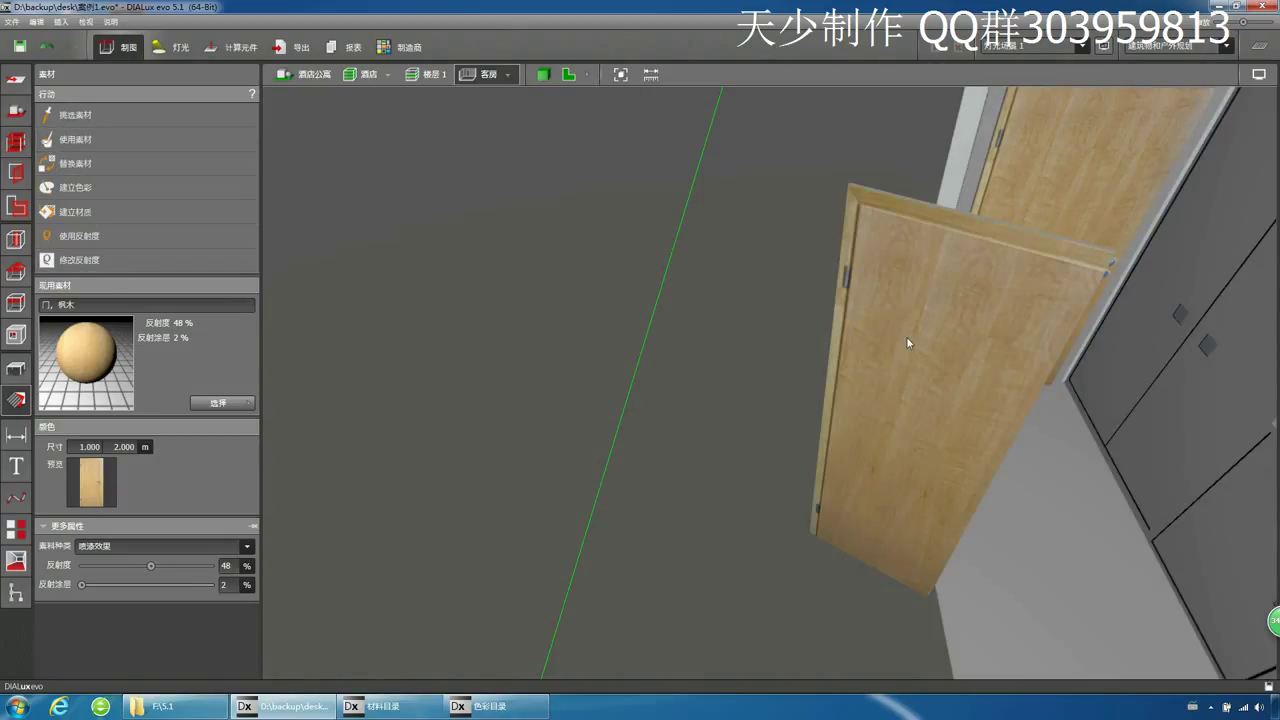
pyautogui.click(906, 336)
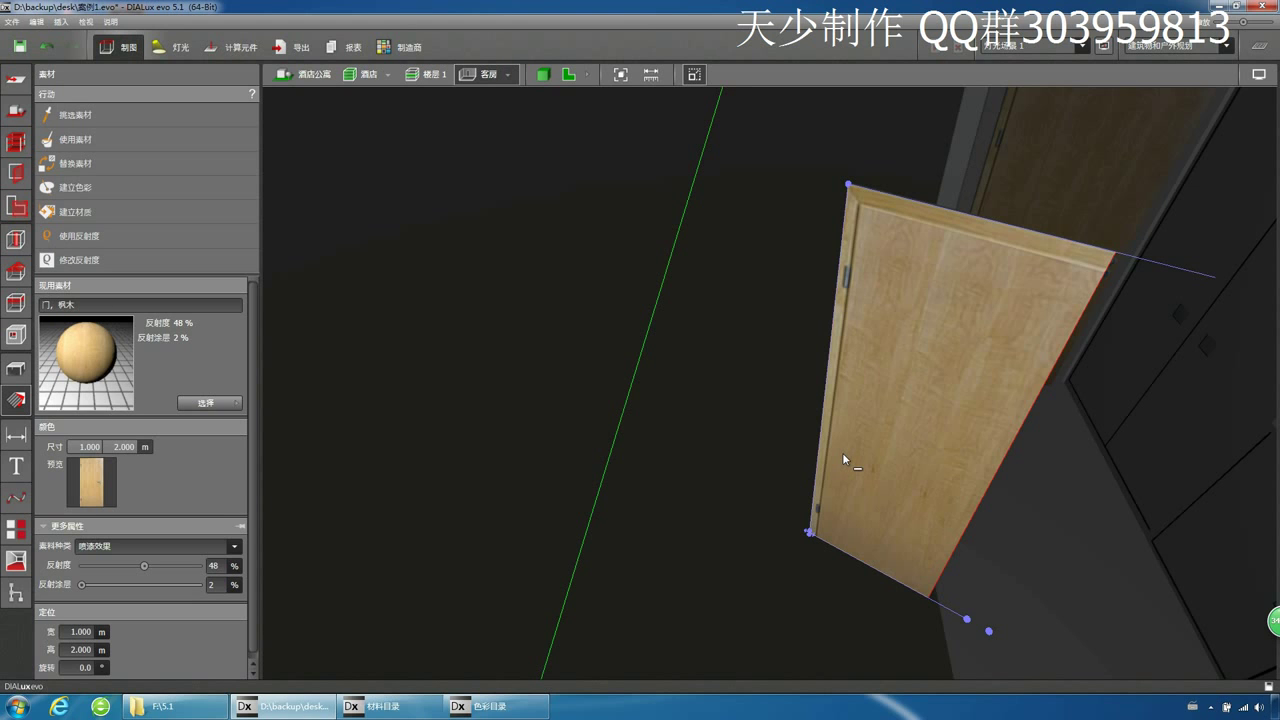
pyautogui.moveTo(841, 451); pyautogui.dragTo(635, 425)
# - Take the 0.692 m wide door texture from the fitted face and apply it to the interior door's reverse face
pyautogui.click(578, 388)
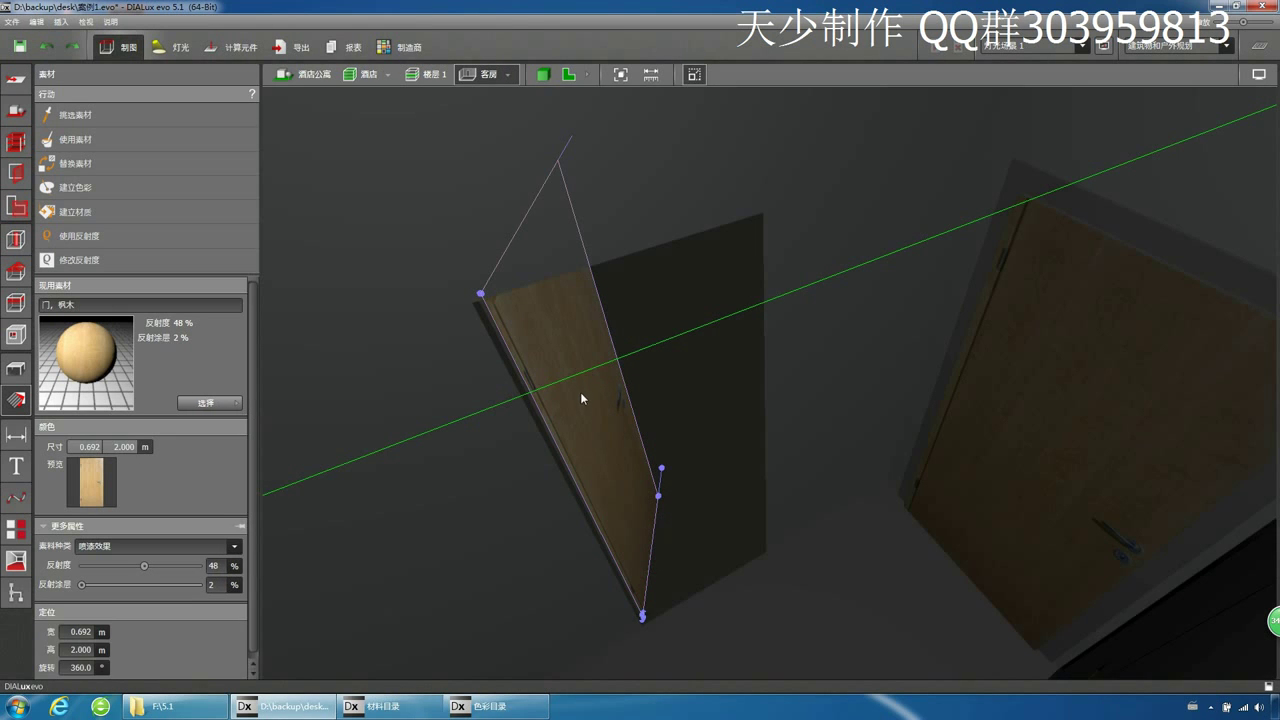
pyautogui.moveTo(442, 500); pyautogui.dragTo(491, 363)
pyautogui.click(115, 141)
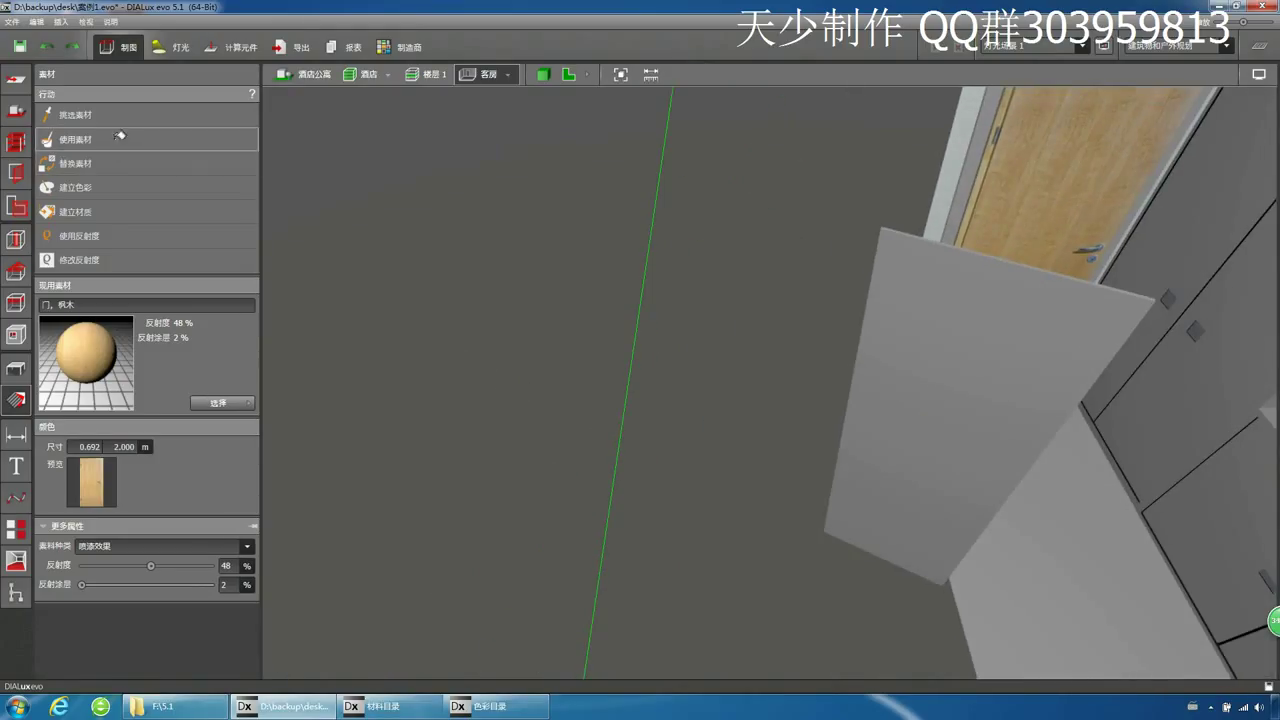
pyautogui.click(931, 393)
pyautogui.moveTo(789, 437); pyautogui.dragTo(701, 513)
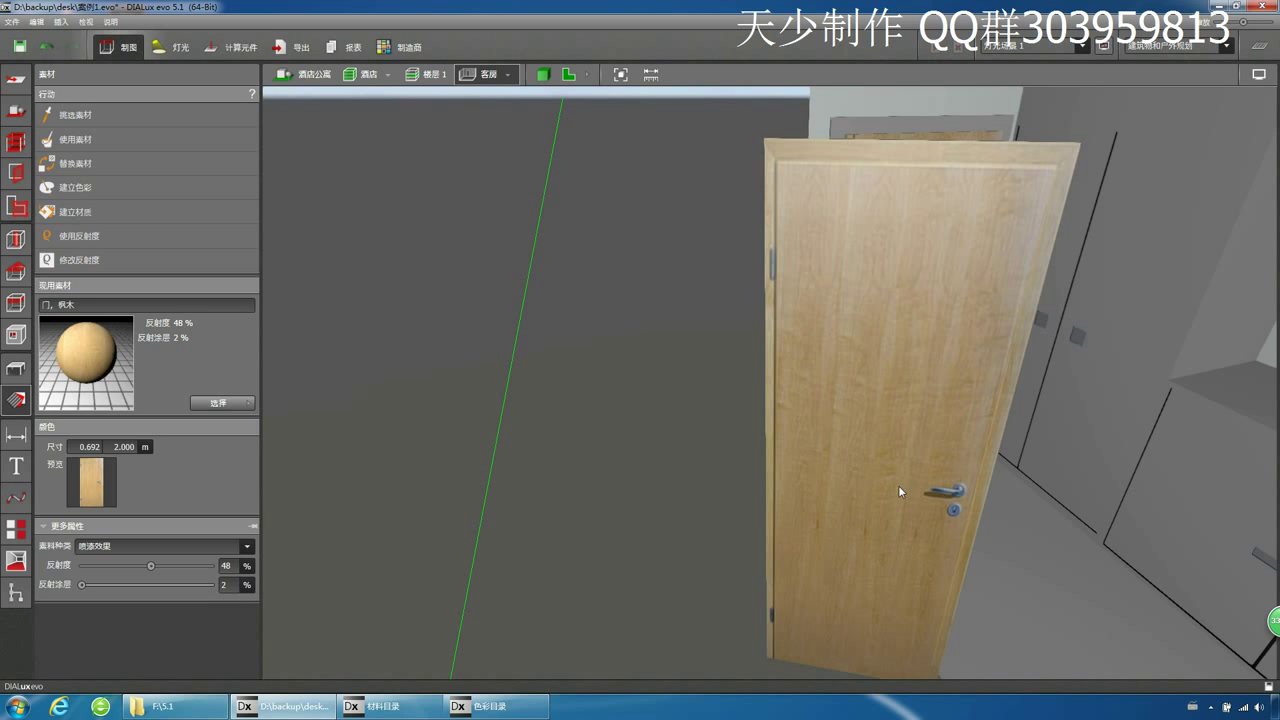
# - Rotate the texture on the interior door's reverse face to 180° so the handle sits on the opposite edge
pyautogui.moveTo(898, 485); pyautogui.dragTo(640, 434)
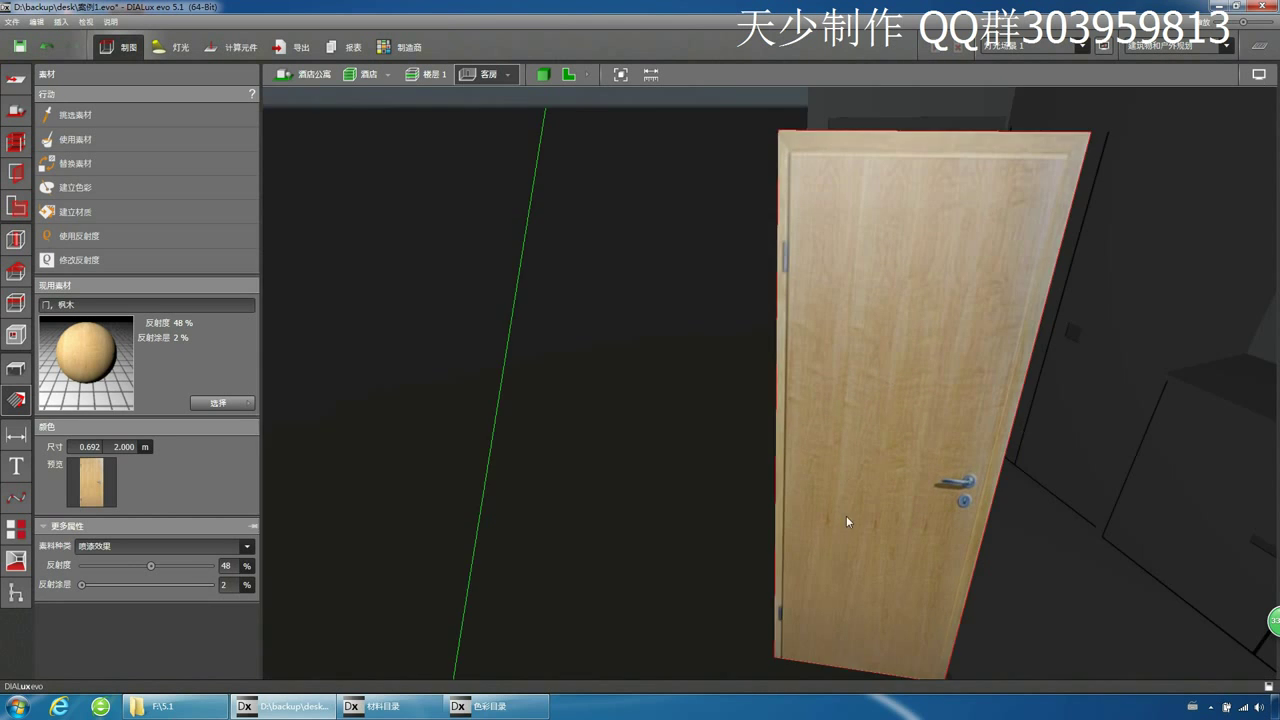
pyautogui.click(860, 500)
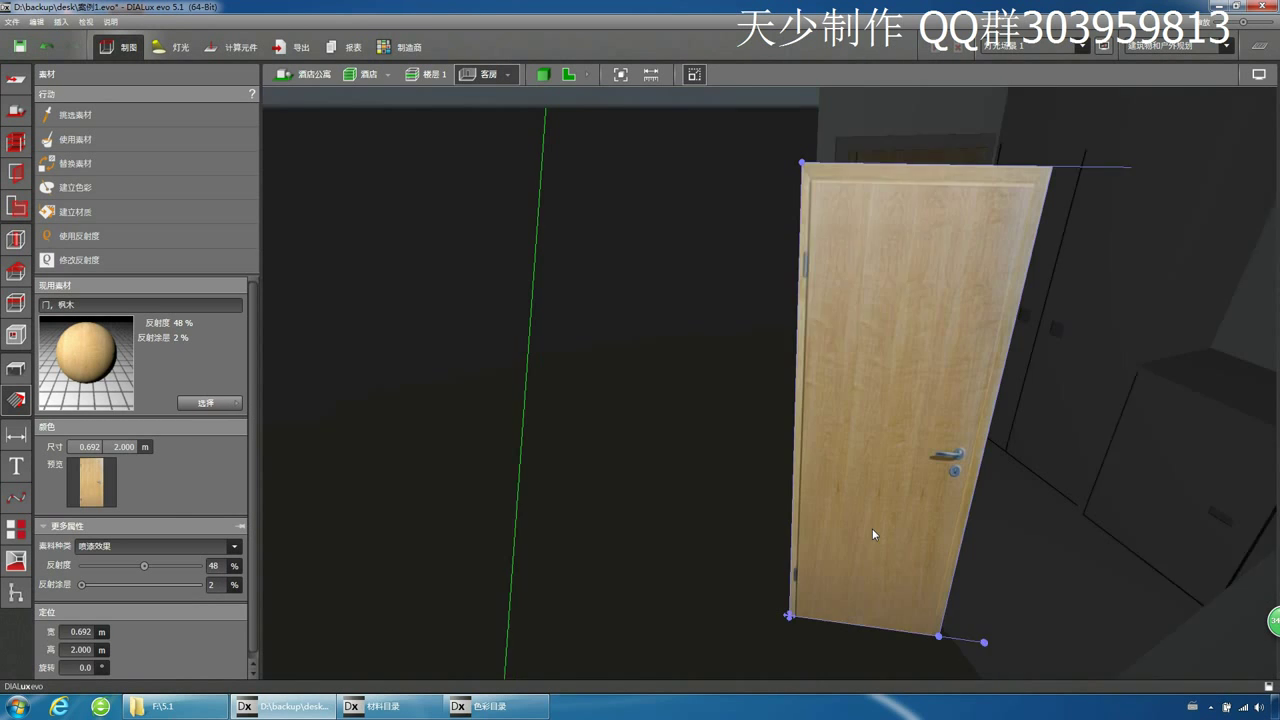
pyautogui.moveTo(984, 642); pyautogui.dragTo(621, 614)
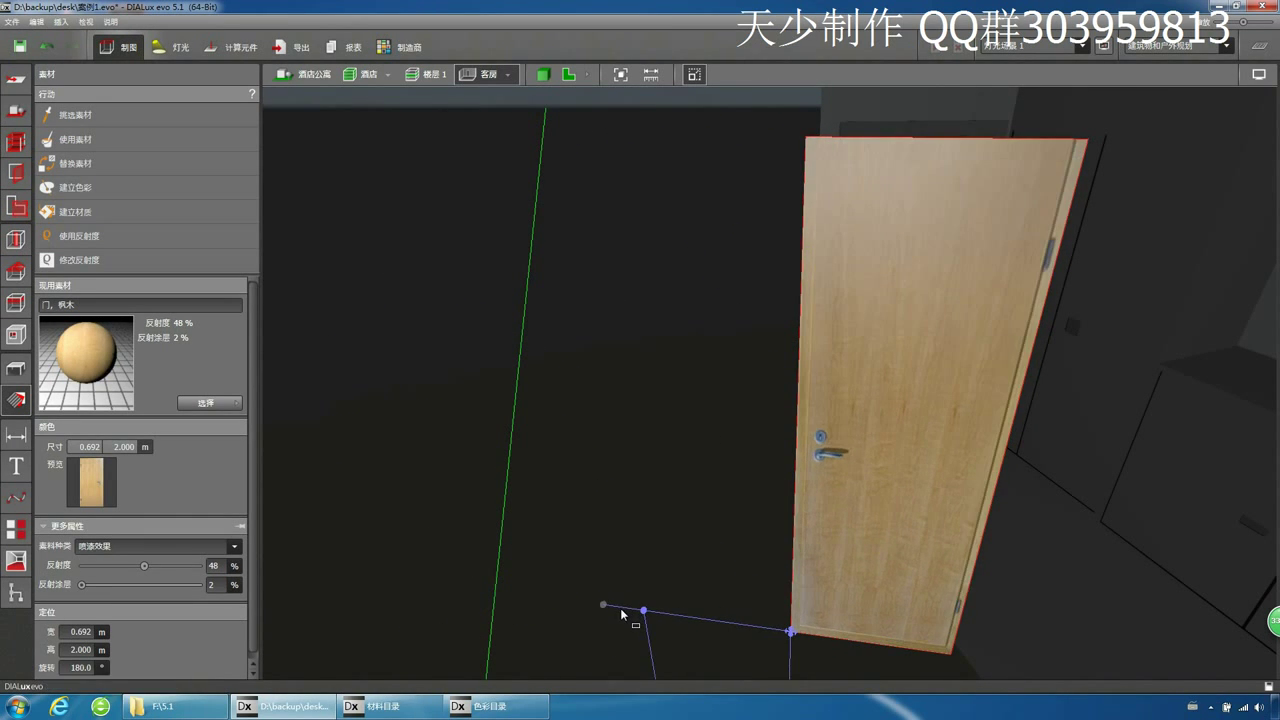
pyautogui.click(681, 499)
pyautogui.moveTo(681, 499); pyautogui.dragTo(755, 493, button='right')
pyautogui.moveTo(754, 492); pyautogui.dragTo(834, 448)
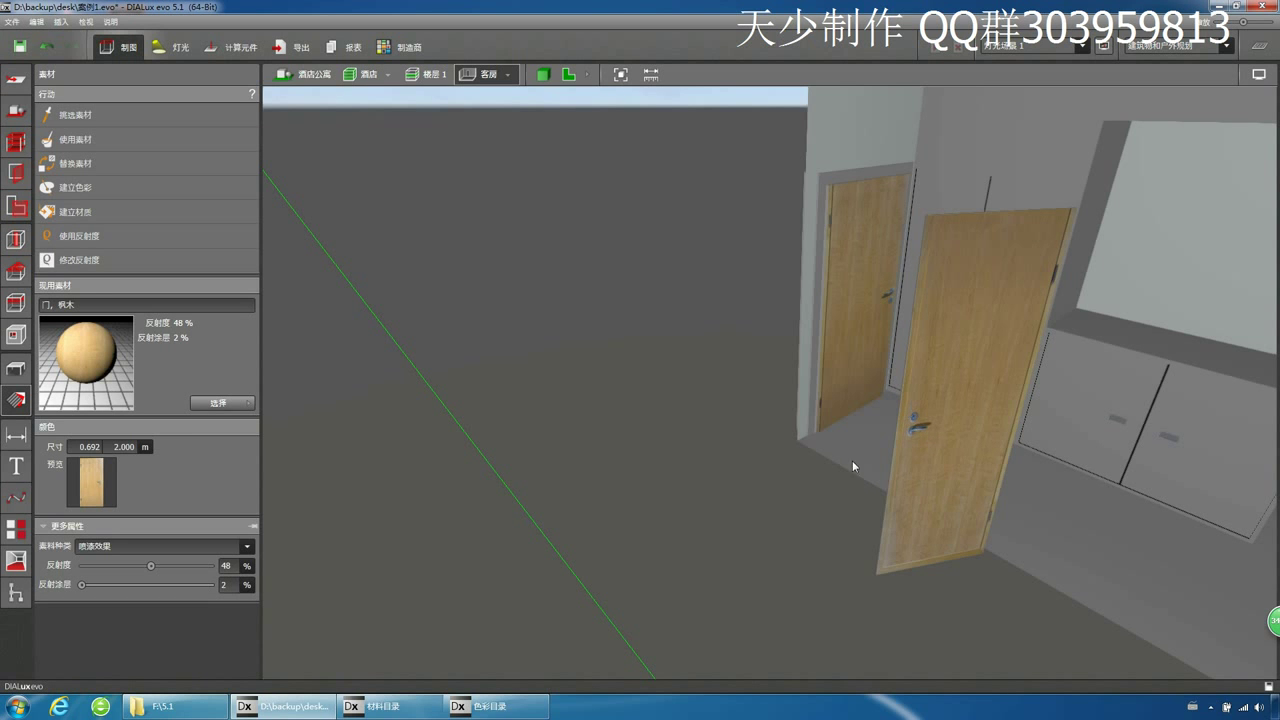
# - Pick the 梧桐 wood texture from the interior material catalogue and apply it to the entrance door's frame
pyautogui.moveTo(980, 456); pyautogui.dragTo(550, 431)
pyautogui.moveTo(746, 390); pyautogui.dragTo(731, 415, button='middle')
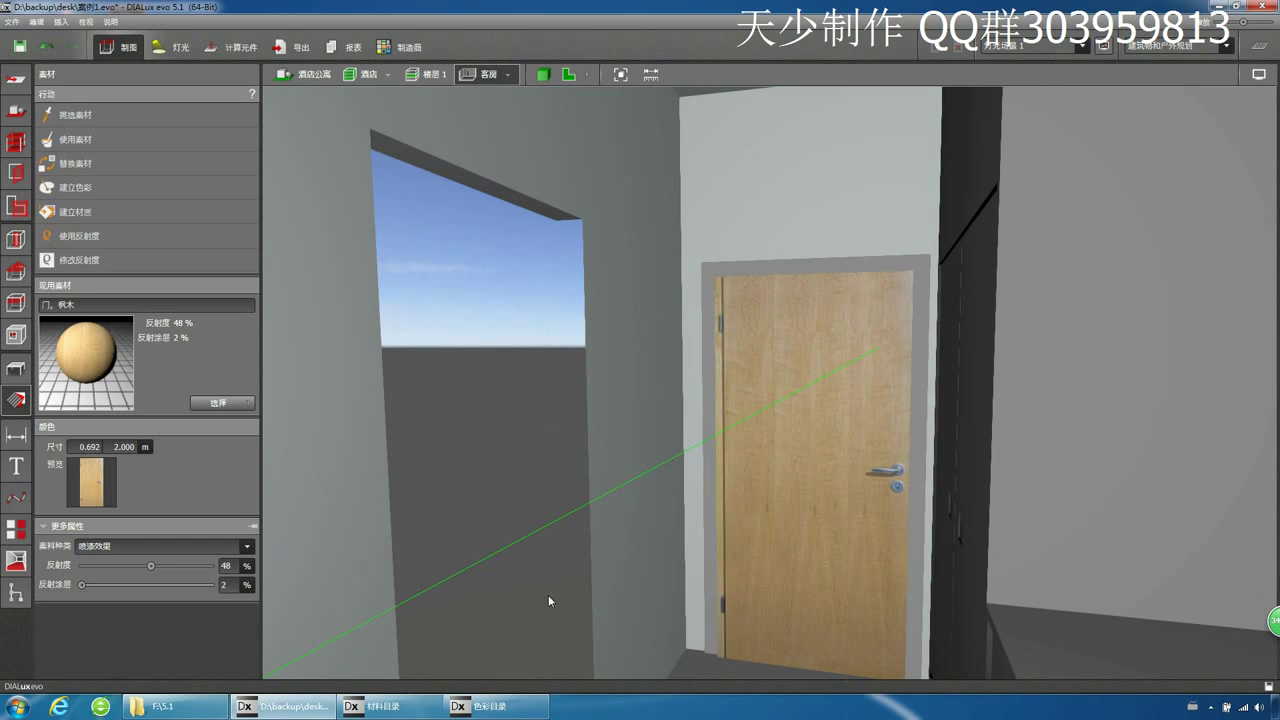
pyautogui.click(390, 706)
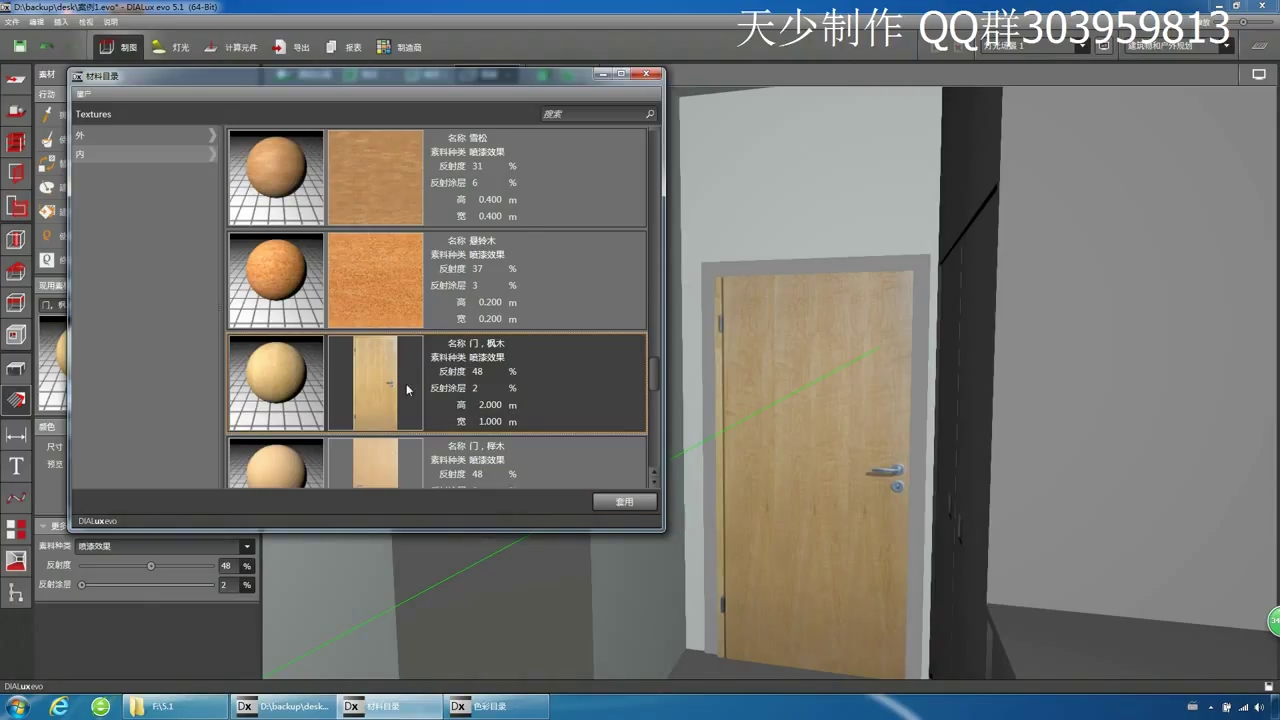
pyautogui.scroll(2, 410, 385)
pyautogui.scroll(2, 412, 386)
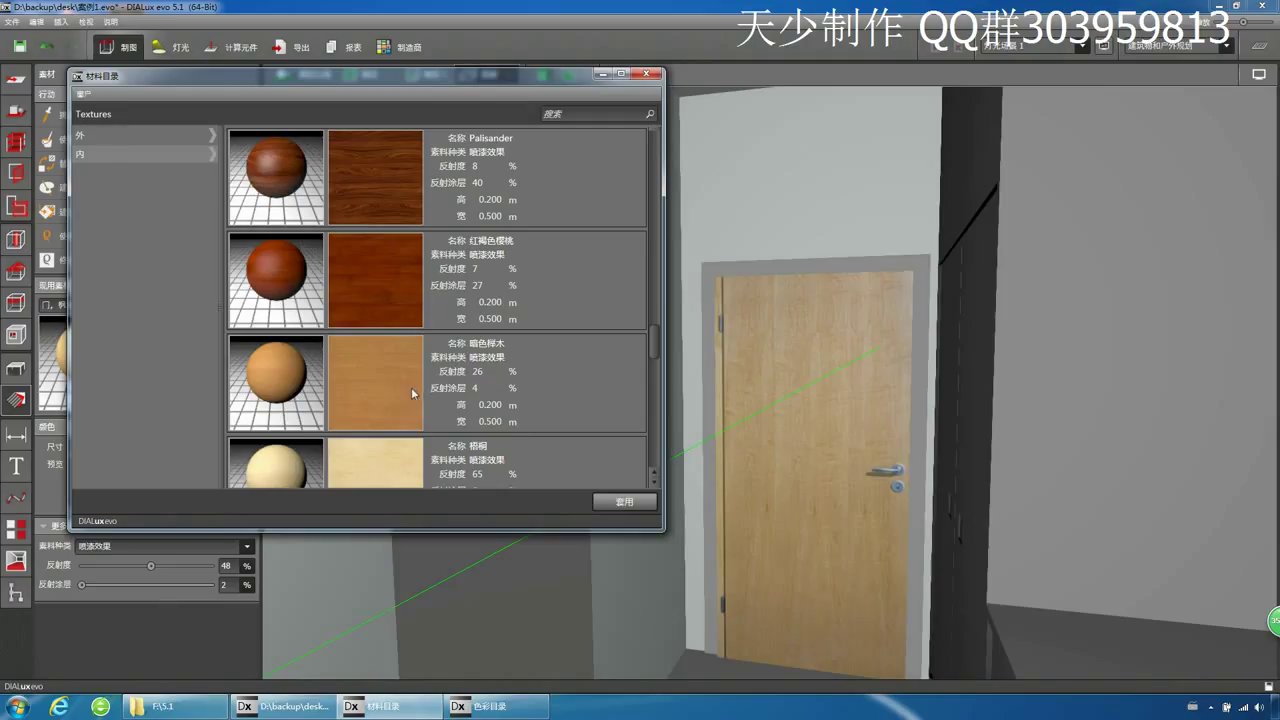
pyautogui.scroll(-1, 407, 410)
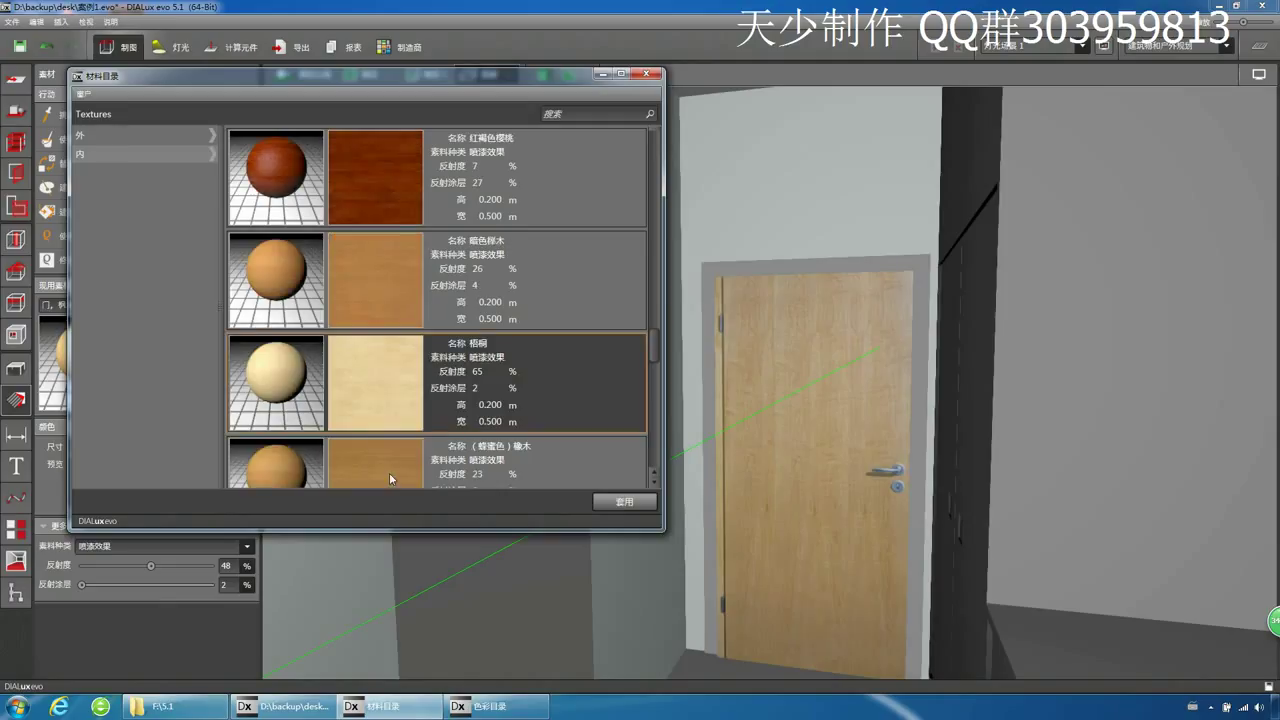
pyautogui.doubleClick(388, 392)
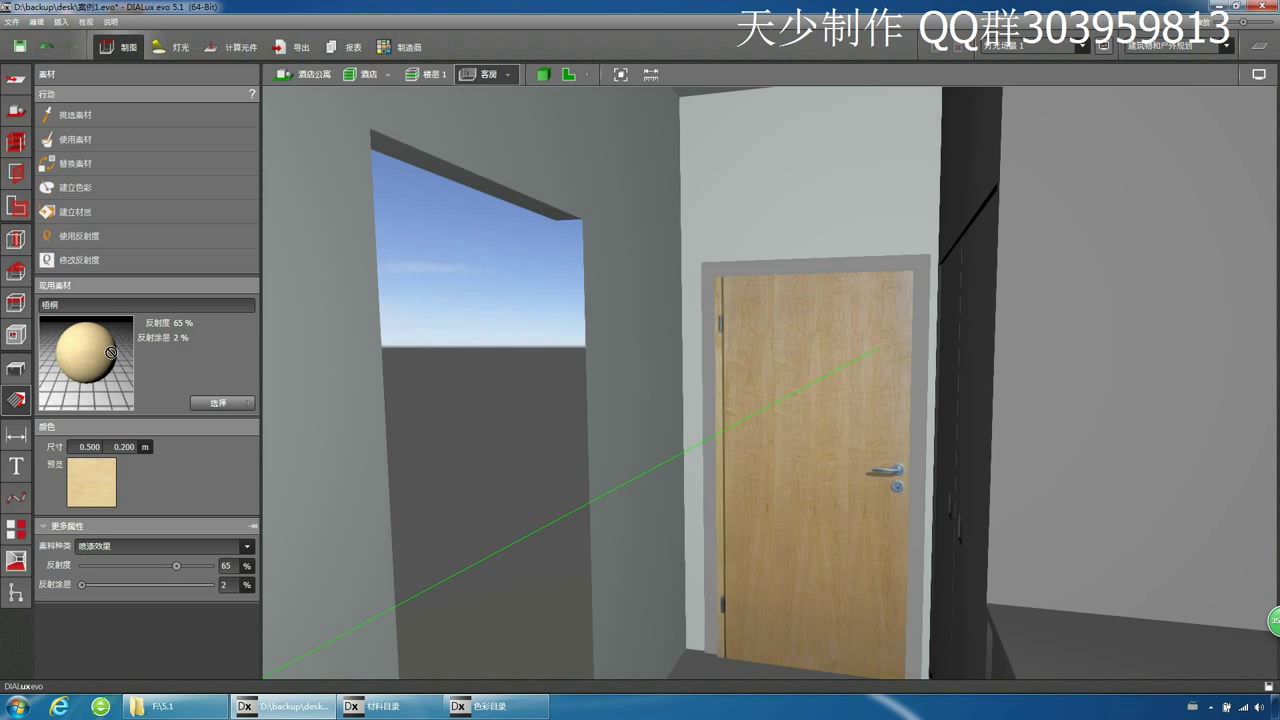
pyautogui.click(98, 148)
pyautogui.click(716, 274)
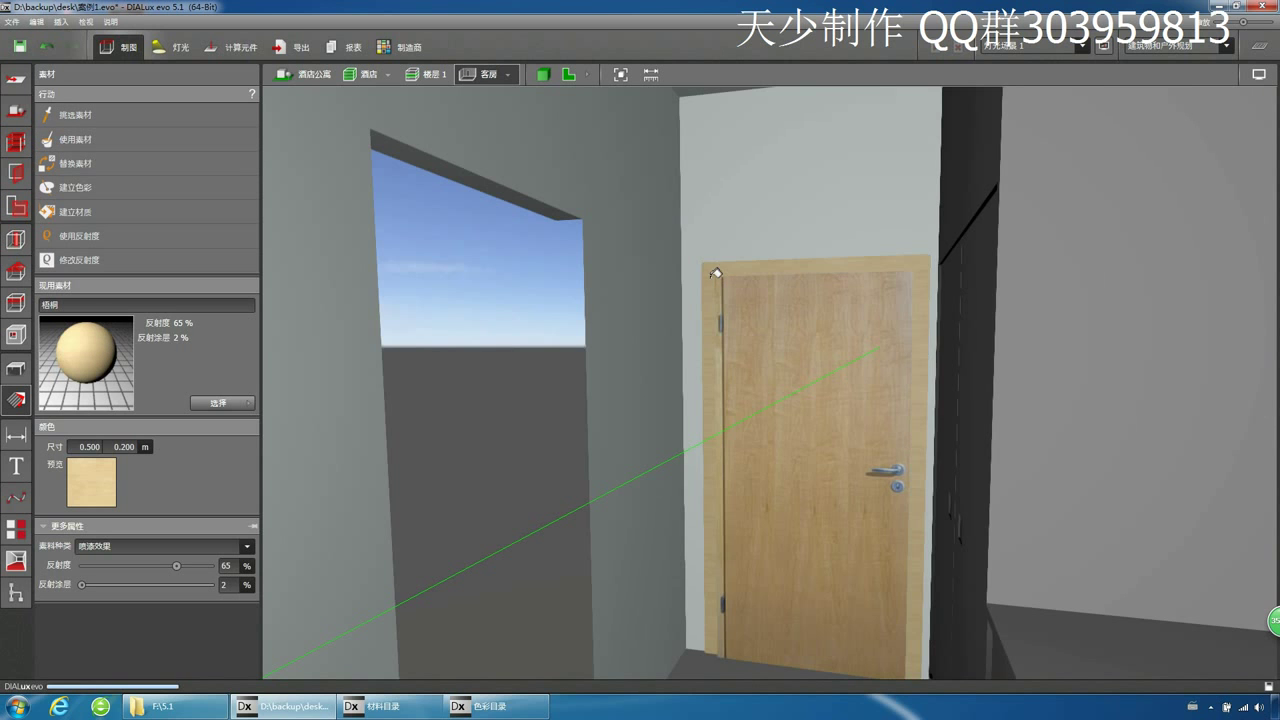
# - Apply the 梧桐 wood texture to the overhead cabinet section beside the entrance door, covering both its side and front faces
pyautogui.moveTo(714, 274); pyautogui.dragTo(799, 317, button='right')
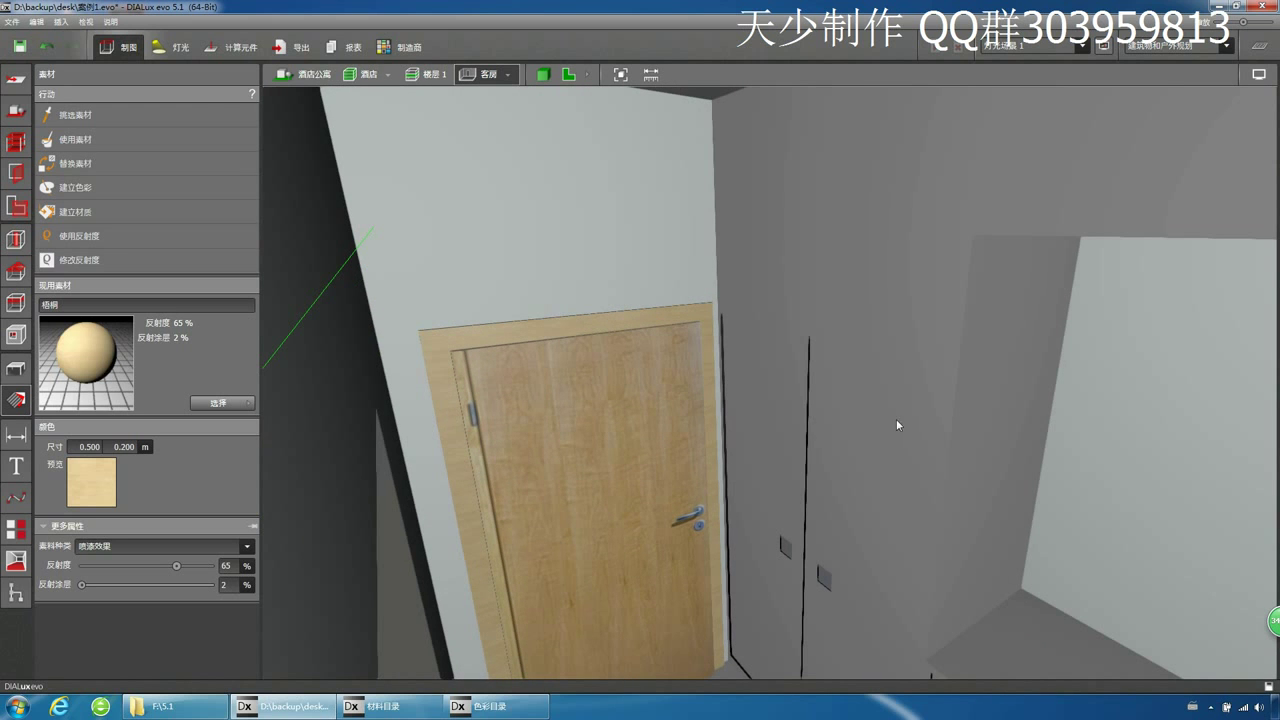
pyautogui.click(926, 230)
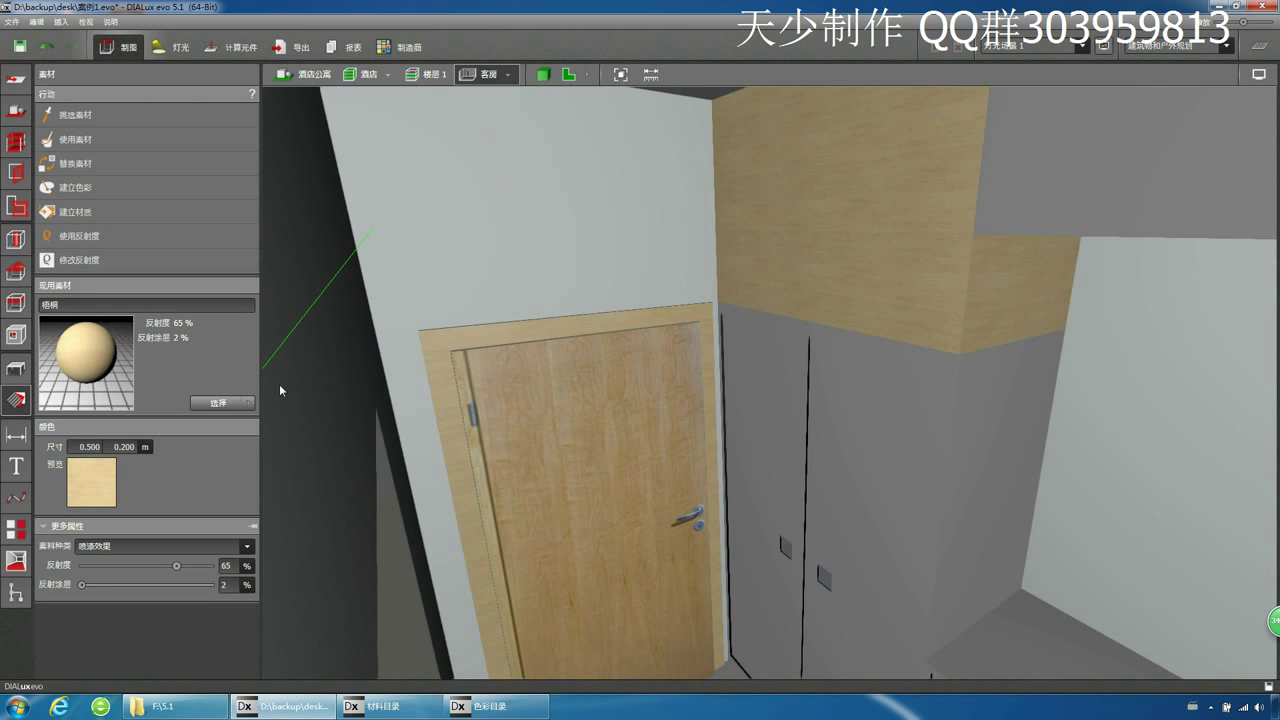
pyautogui.moveTo(418, 323); pyautogui.dragTo(1020, 205)
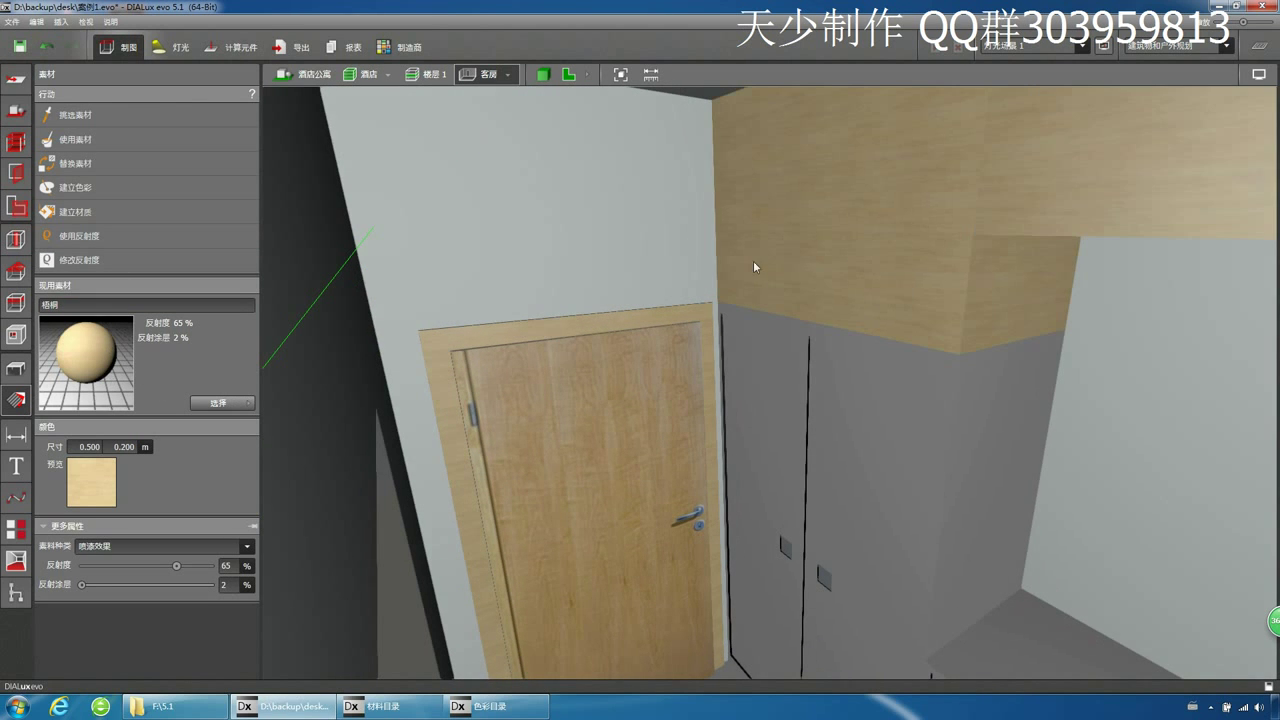
# - Apply the 梧桐 wood texture to the wardrobe doors and the low cabinet beneath the overhead section
pyautogui.click(797, 471)
pyautogui.moveTo(979, 644); pyautogui.dragTo(984, 645)
pyautogui.scroll(-2, 1080, 613)
# - Apply the 梧桐 wood texture to the long desk and the adjoining shelf top along the TV wall
pyautogui.moveTo(1080, 613); pyautogui.dragTo(866, 515, button='middle')
pyautogui.scroll(-3, 970, 507)
pyautogui.moveTo(867, 521); pyautogui.dragTo(978, 518, button='right')
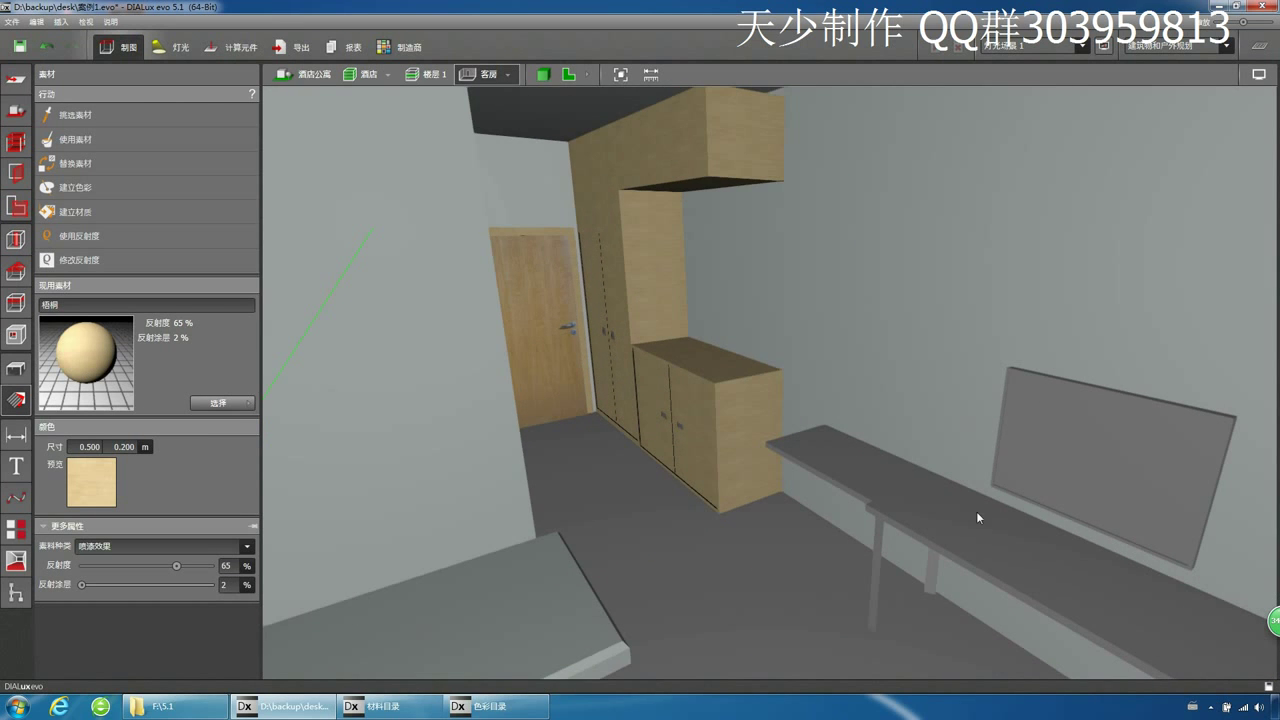
pyautogui.moveTo(64, 366); pyautogui.dragTo(914, 512)
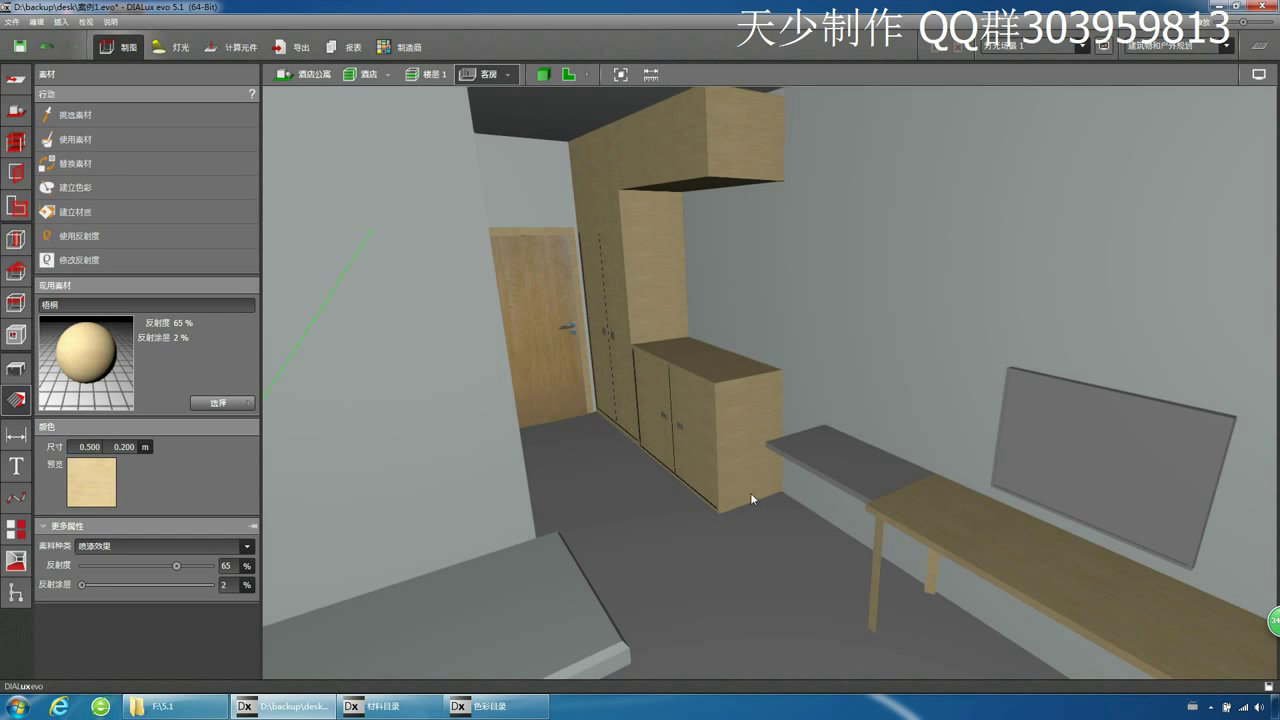
pyautogui.moveTo(66, 368); pyautogui.dragTo(867, 487)
pyautogui.scroll(-6, 770, 597)
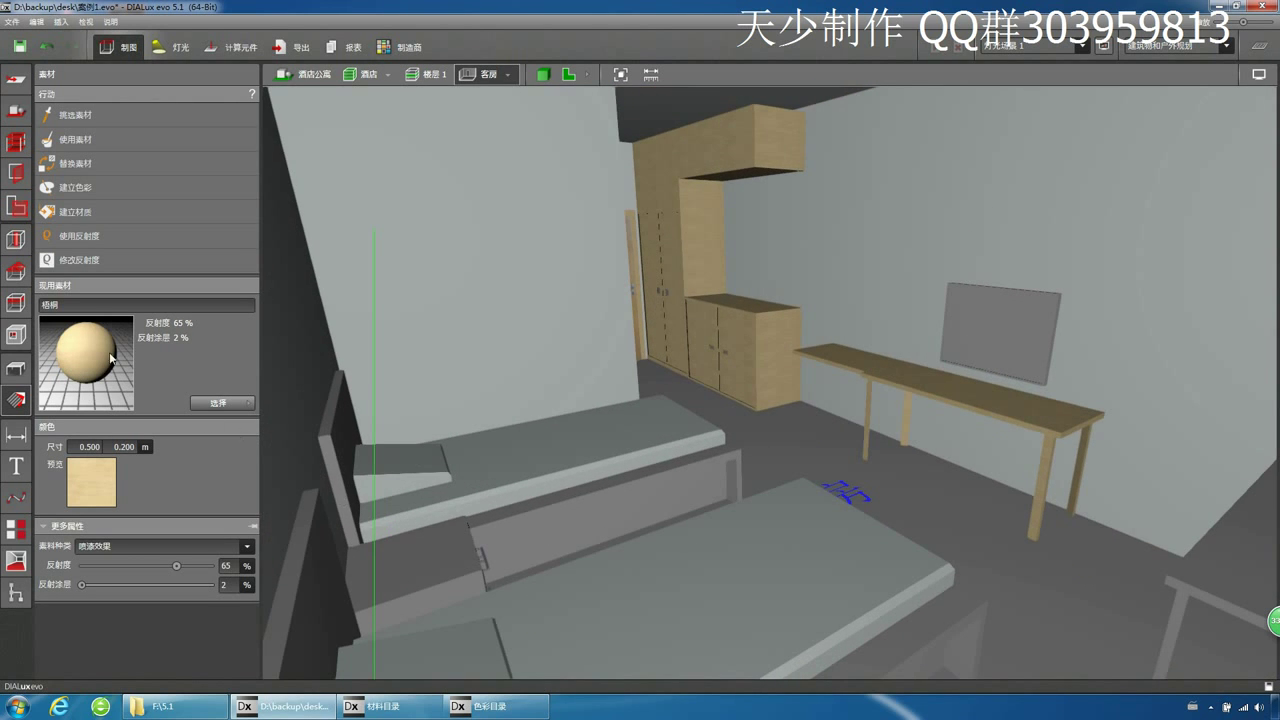
# - Apply the 梧桐 wood texture to the bed frames, headboards and nightstand, and to the second table near the office chairs
pyautogui.moveTo(112, 358); pyautogui.dragTo(338, 462)
pyautogui.moveTo(82, 341); pyautogui.dragTo(411, 581)
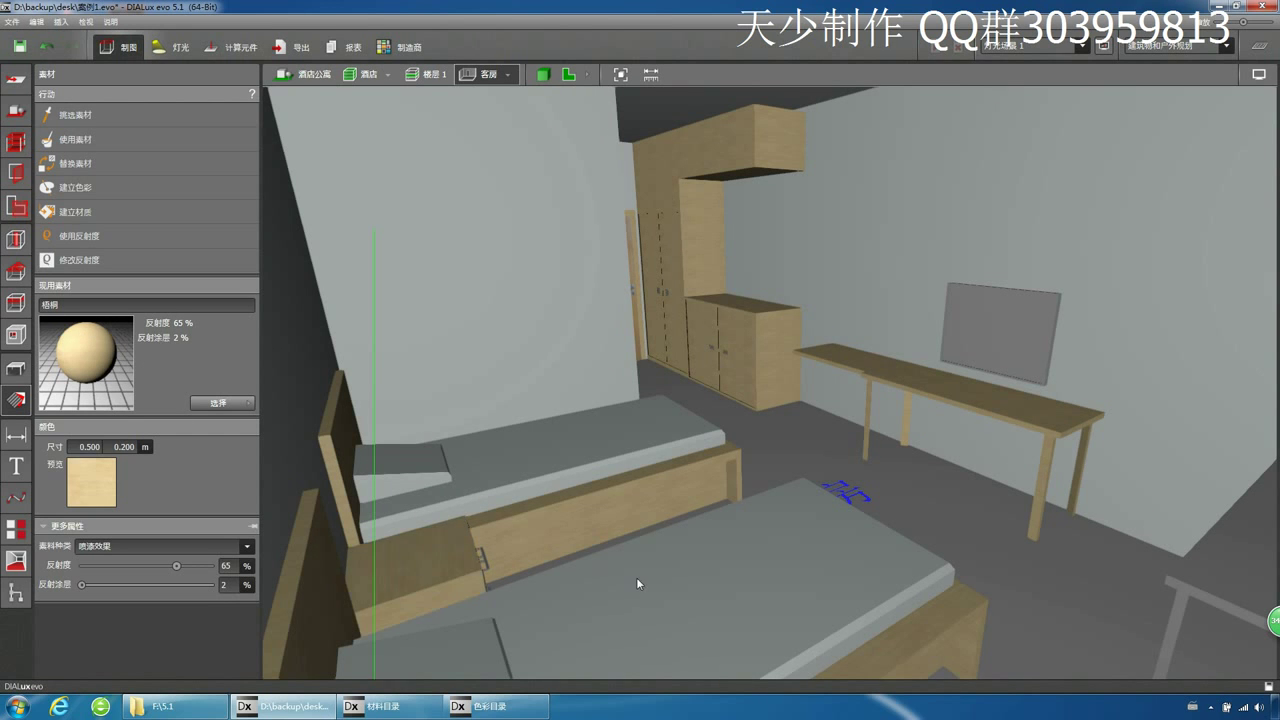
pyautogui.moveTo(636, 577); pyautogui.dragTo(498, 570, button='right')
pyautogui.moveTo(70, 368); pyautogui.dragTo(700, 492)
pyautogui.scroll(-5, 544, 553)
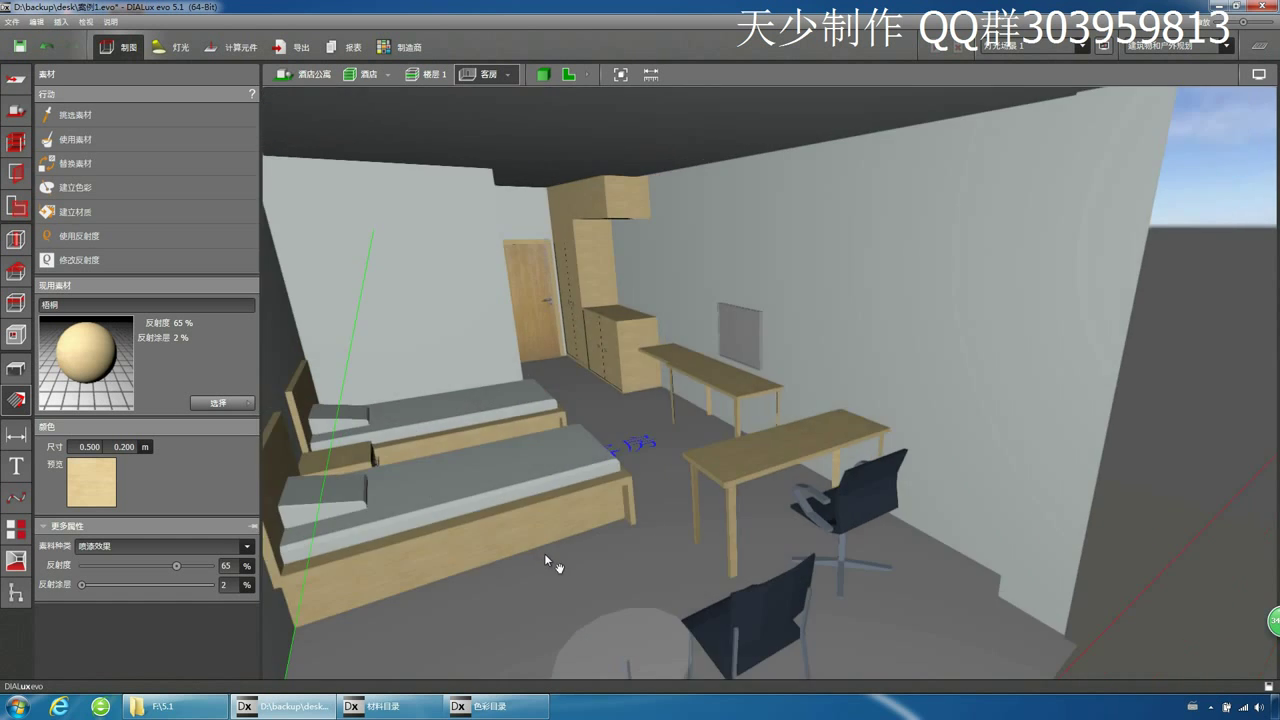
# - Inspect the textured furniture and the bare floor areas of the guest room from above
pyautogui.scroll(6, 610, 576)
pyautogui.moveTo(544, 553); pyautogui.dragTo(508, 535, button='middle')
pyautogui.scroll(2, 508, 535)
pyautogui.moveTo(508, 540); pyautogui.dragTo(652, 637)
pyautogui.scroll(-3, 652, 637)
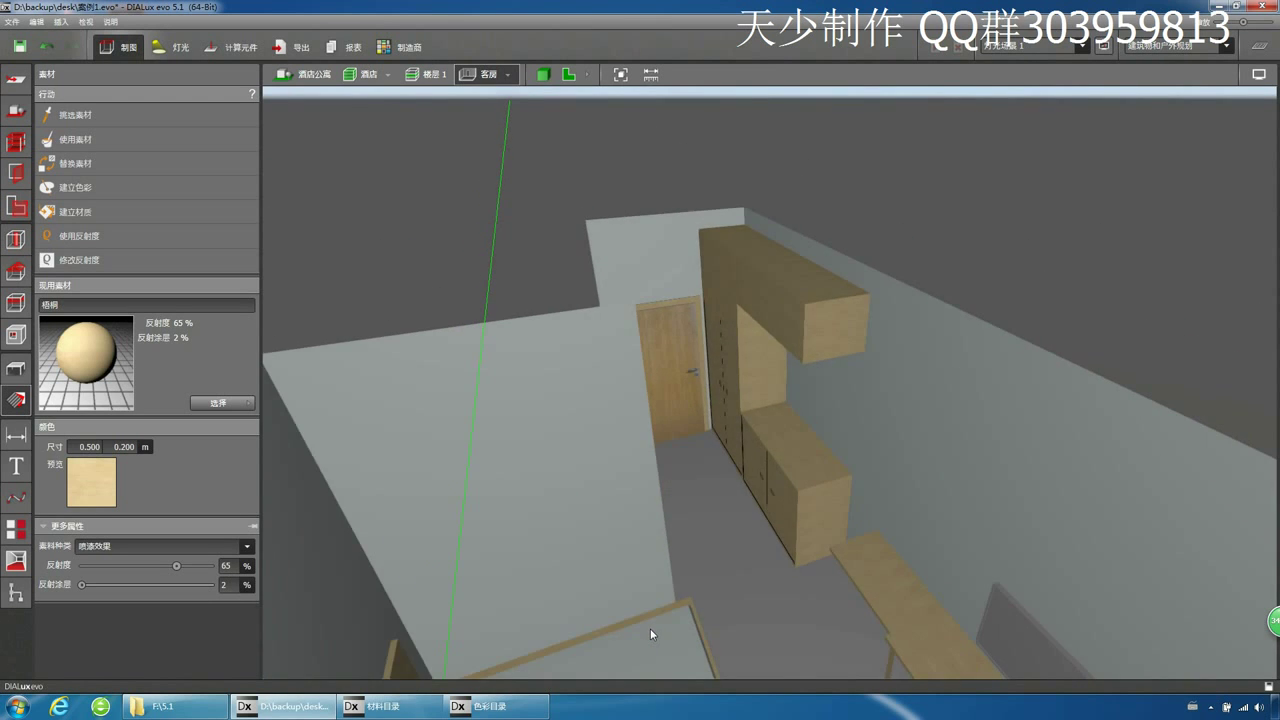
pyautogui.moveTo(650, 633); pyautogui.dragTo(641, 547, button='middle')
pyautogui.moveTo(409, 712)
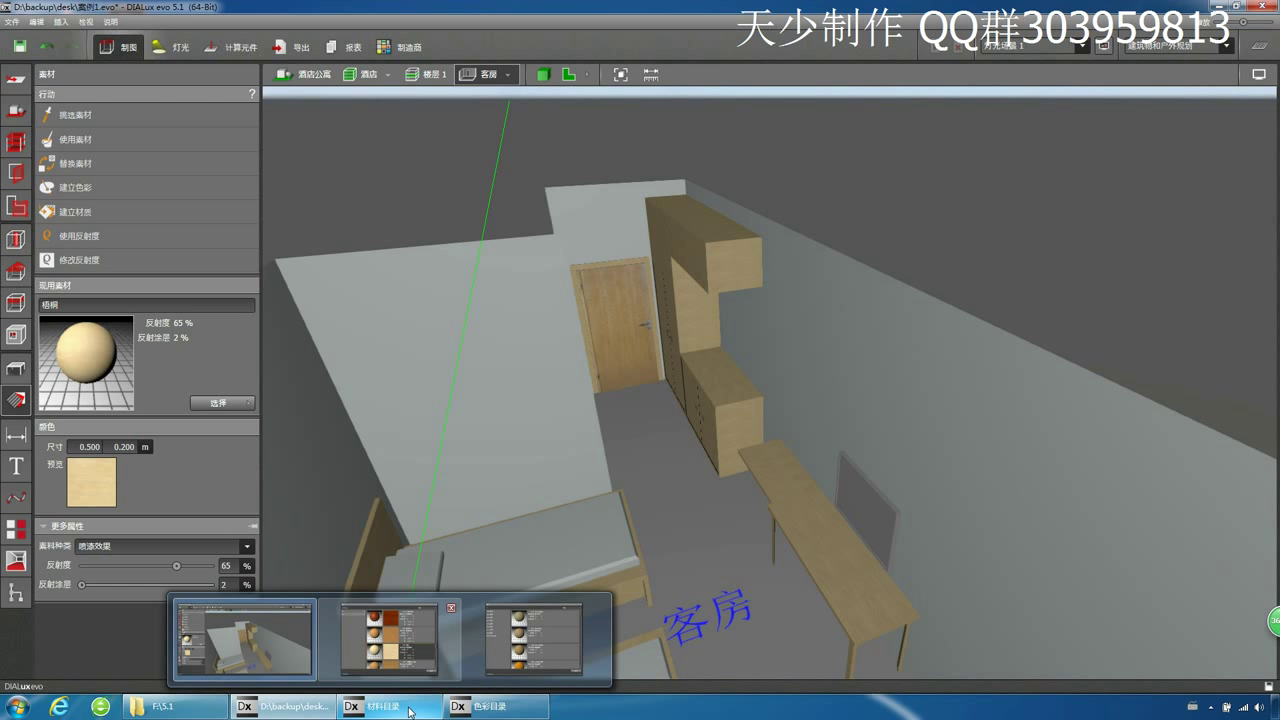
pyautogui.scroll(-3, 810, 563)
pyautogui.moveTo(810, 563); pyautogui.dragTo(808, 458, button='middle')
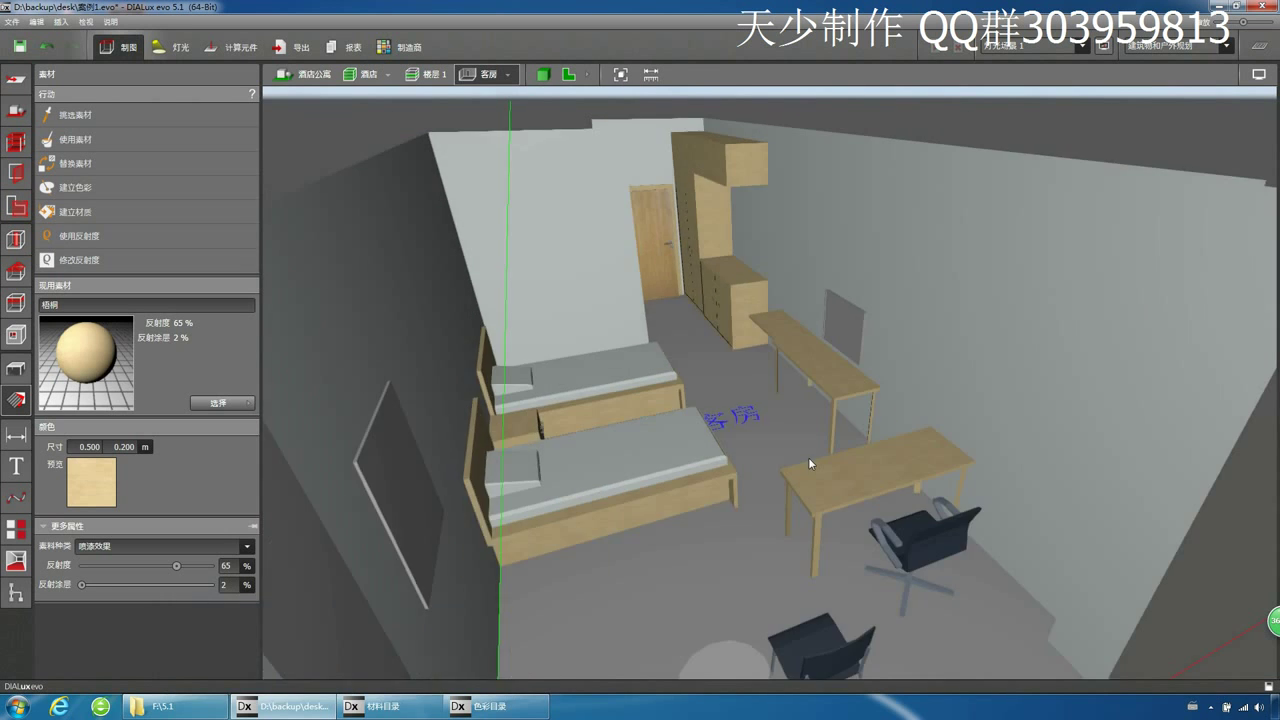
pyautogui.scroll(-4, 808, 458)
pyautogui.scroll(4, 808, 459)
pyautogui.scroll(5, 786, 478)
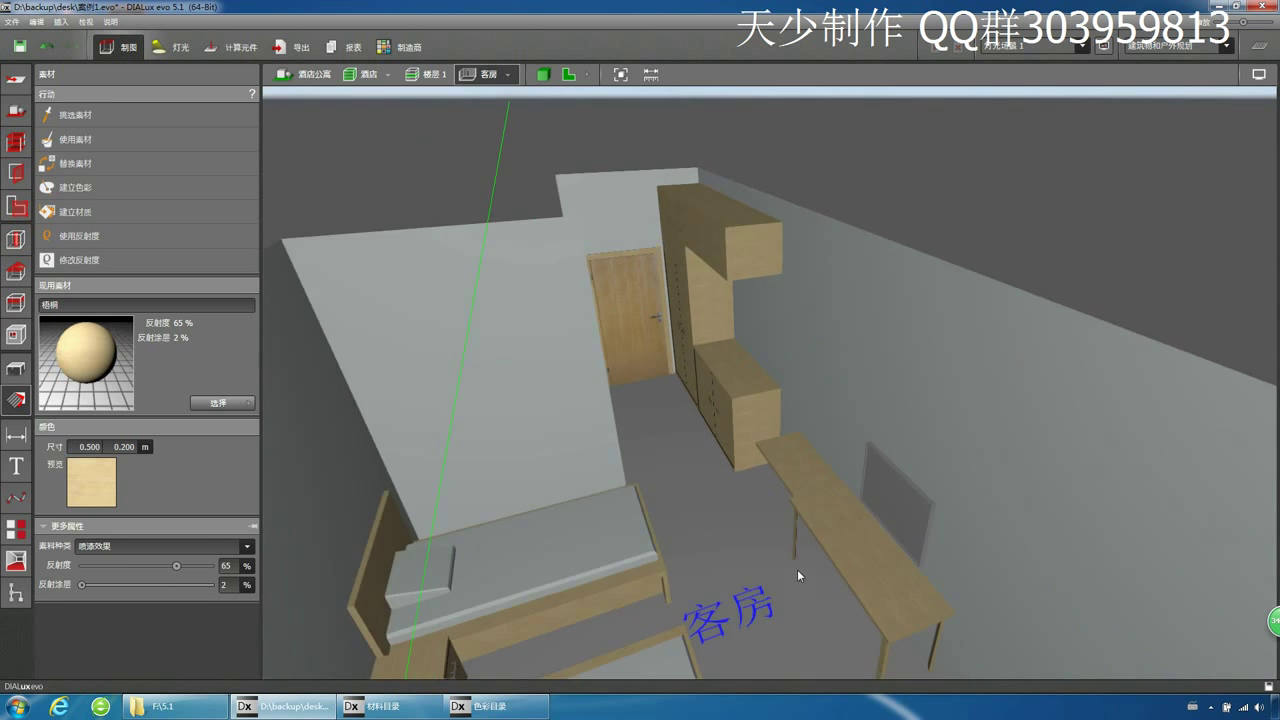
pyautogui.scroll(-2, 690, 490)
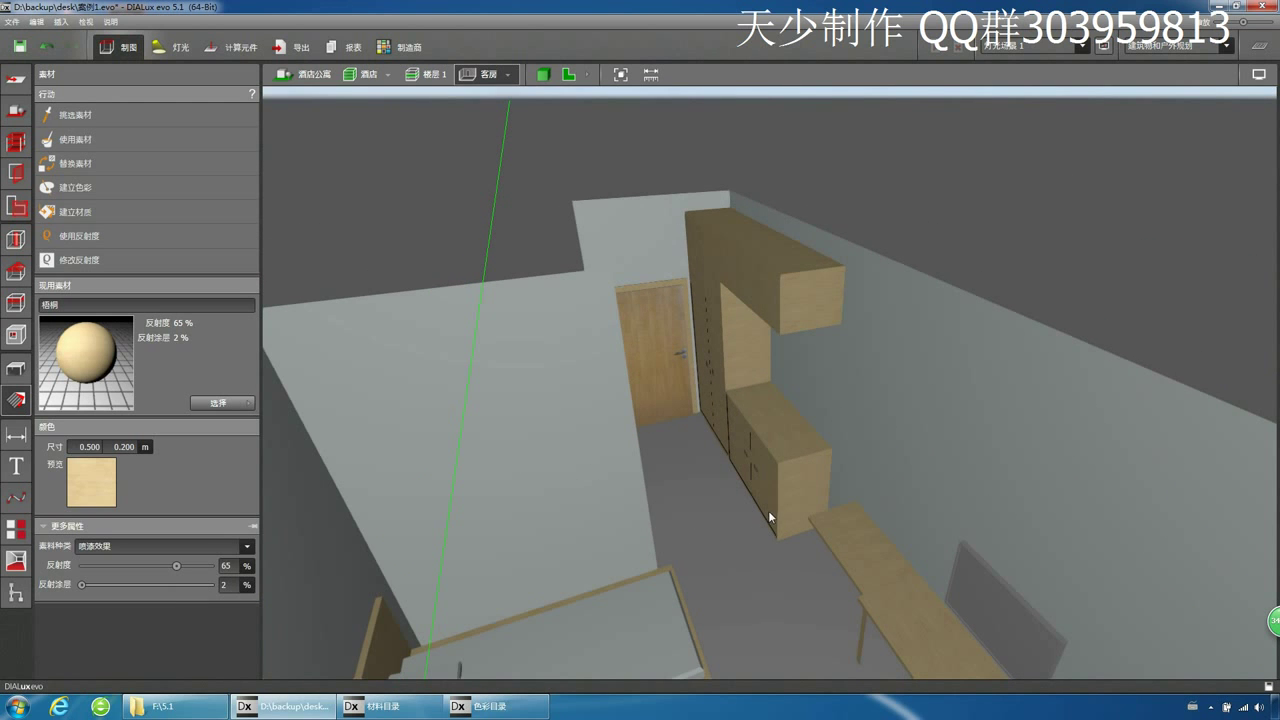
pyautogui.scroll(-3, 768, 510)
pyautogui.scroll(3, 694, 567)
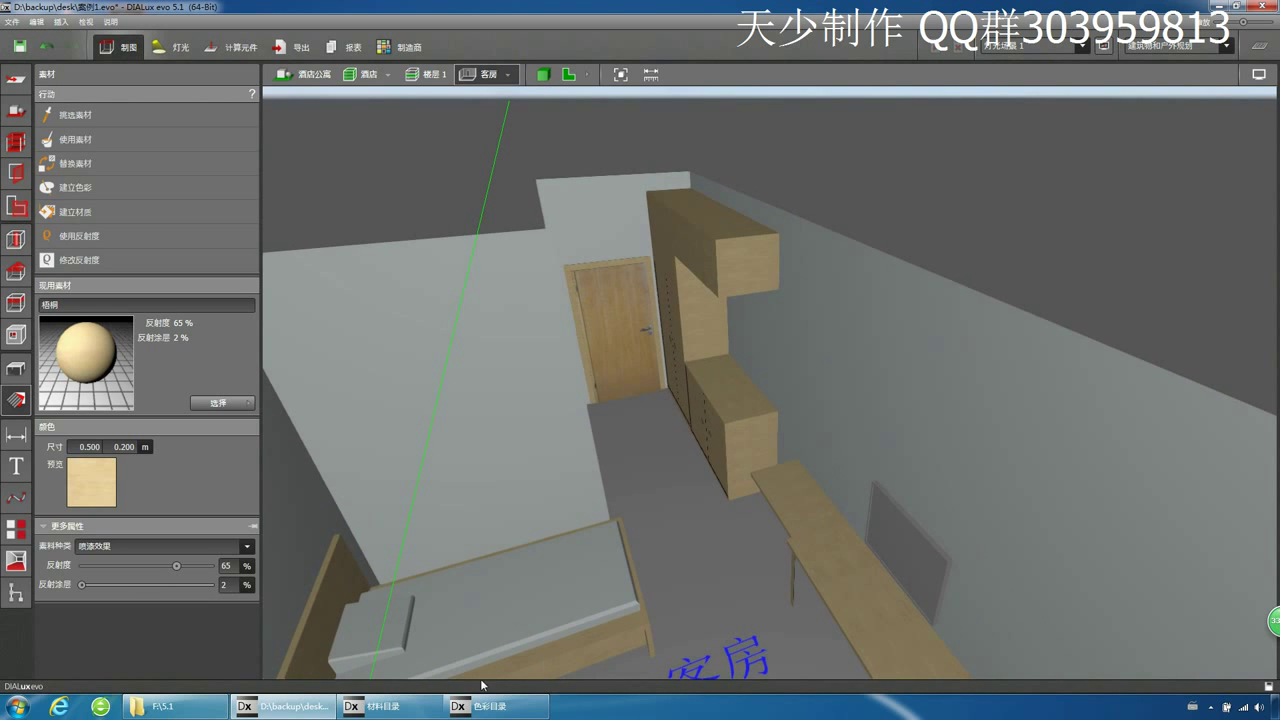
pyautogui.scroll(3, 694, 548)
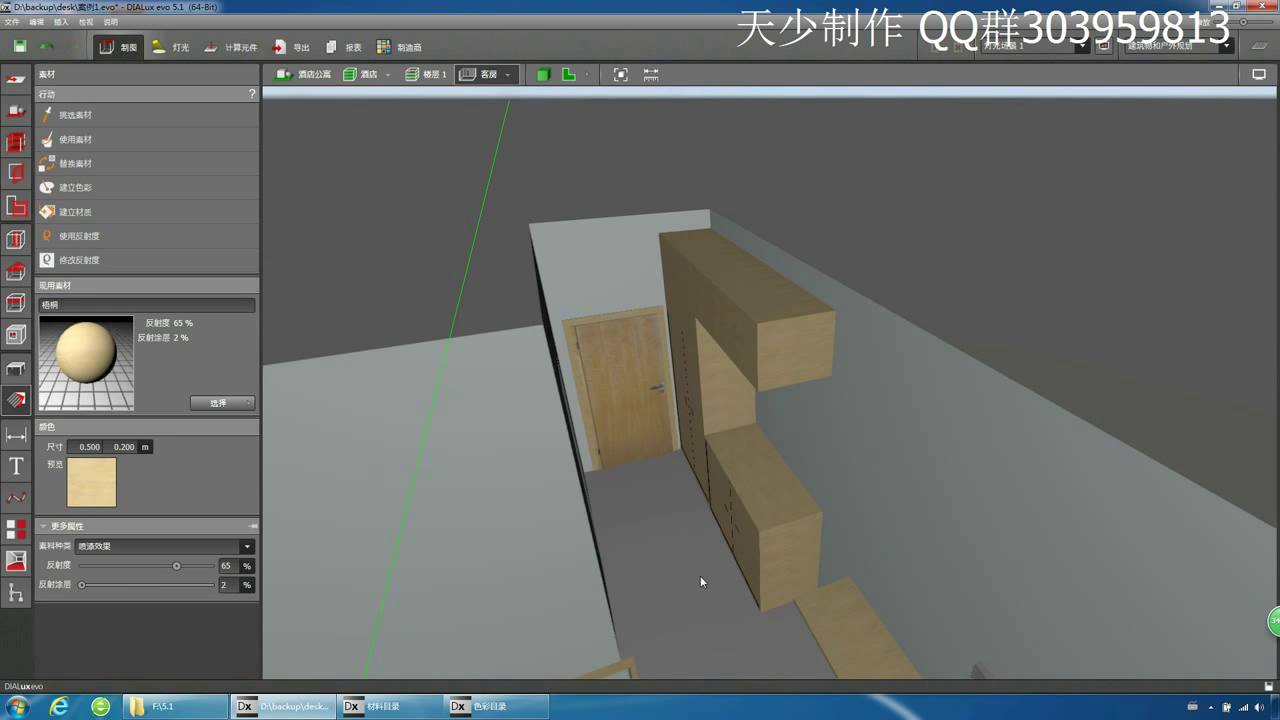
# - Browse the interior textures in the material catalogue for a suitable wood flooring
pyautogui.click(385, 706)
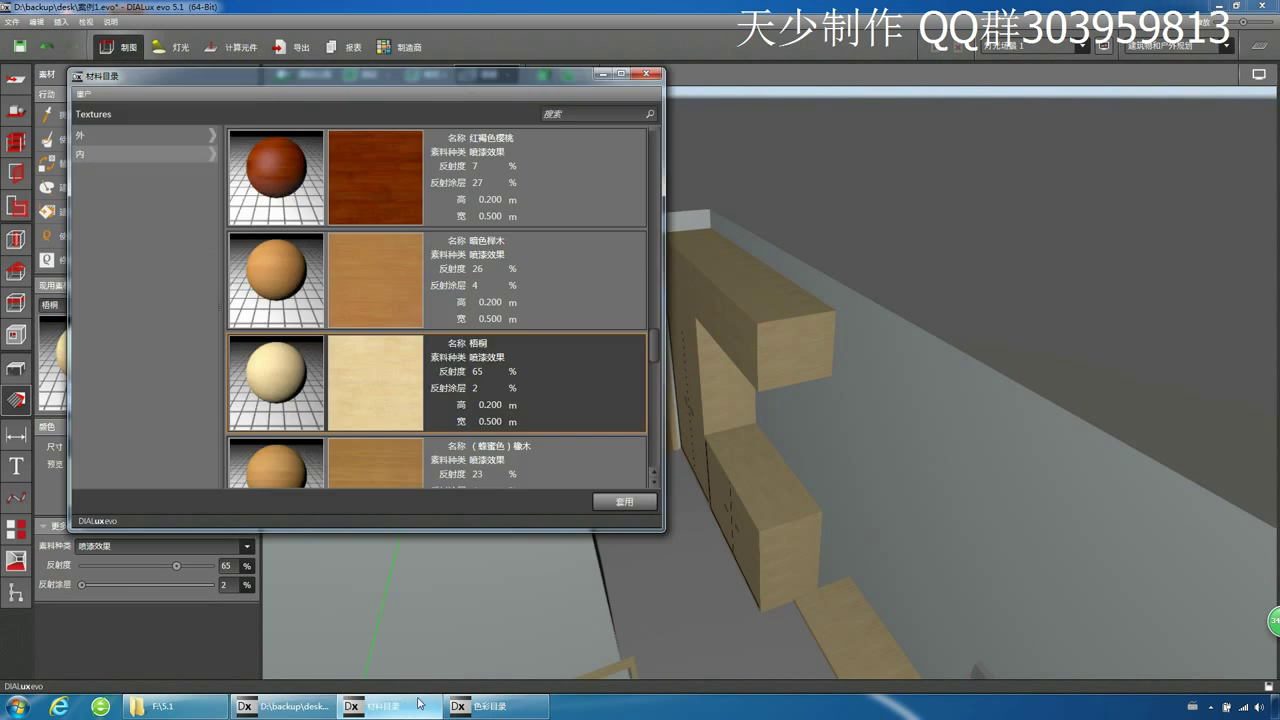
pyautogui.scroll(3, 470, 385)
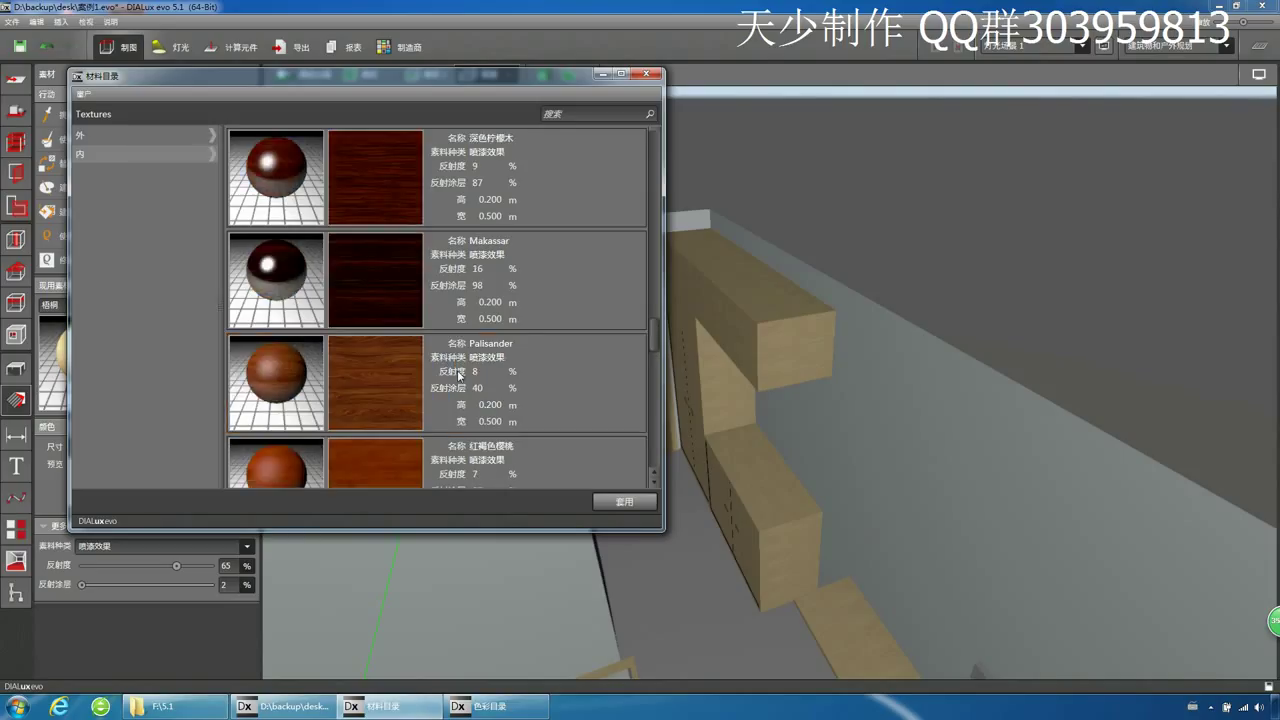
pyautogui.scroll(2, 459, 376)
pyautogui.scroll(-1, 459, 376)
pyautogui.scroll(-5, 459, 376)
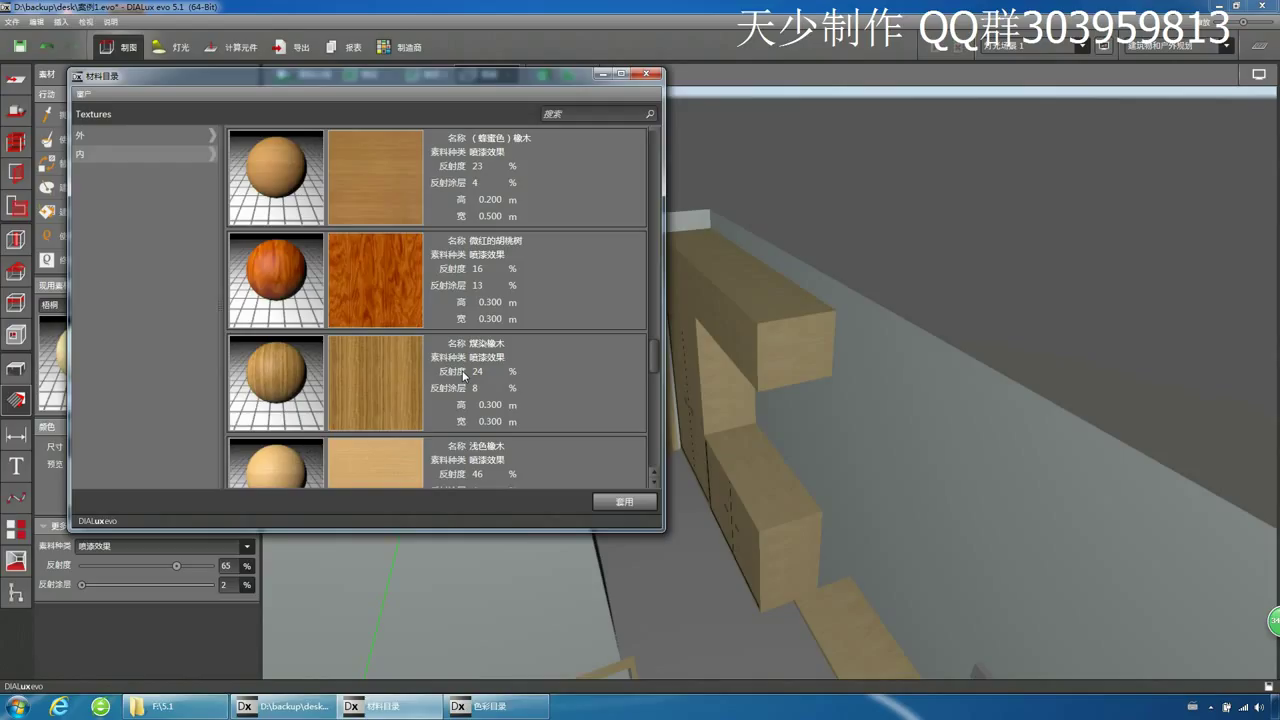
pyautogui.scroll(-3, 463, 375)
pyautogui.scroll(-12, 463, 375)
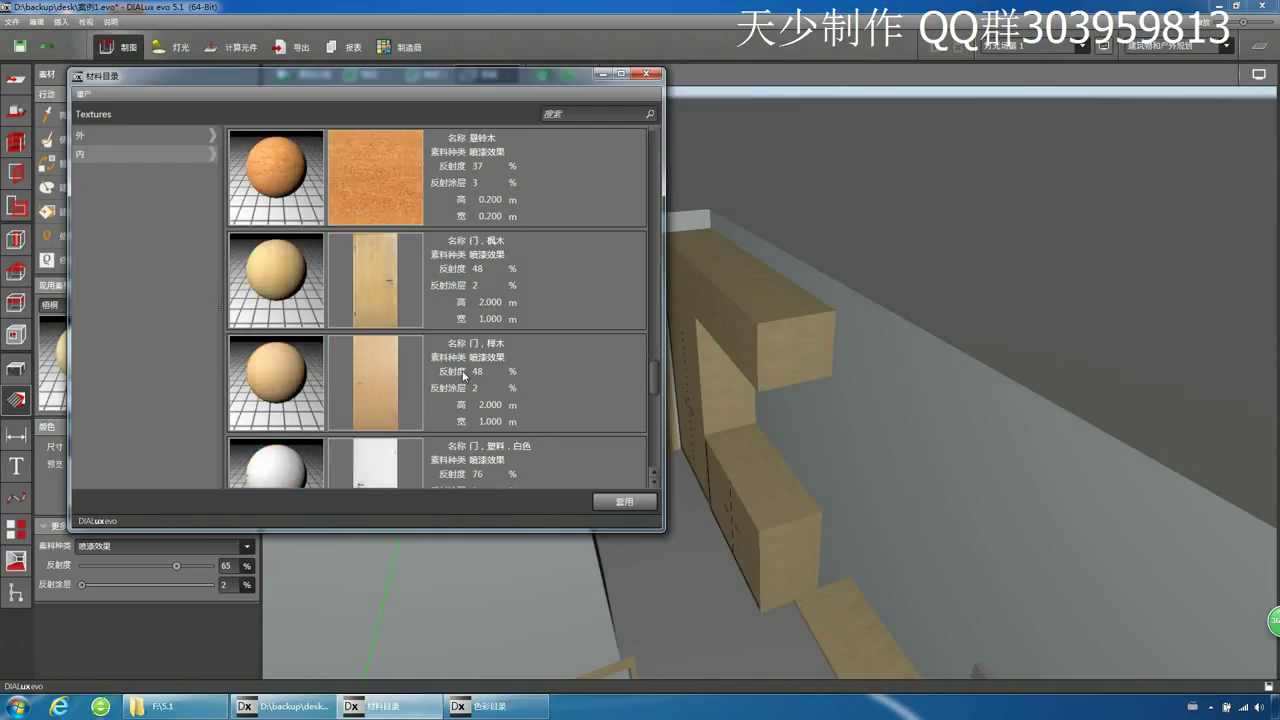
pyautogui.scroll(-3, 463, 375)
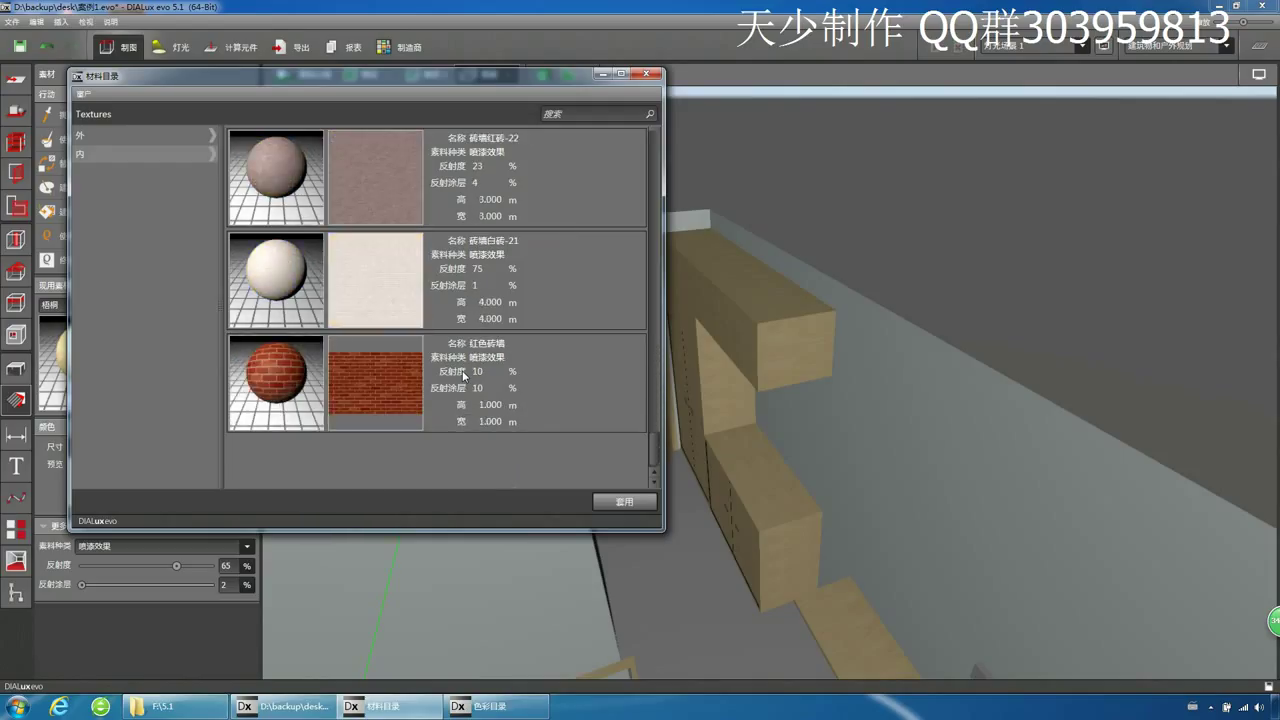
pyautogui.scroll(10, 463, 375)
pyautogui.scroll(15, 463, 375)
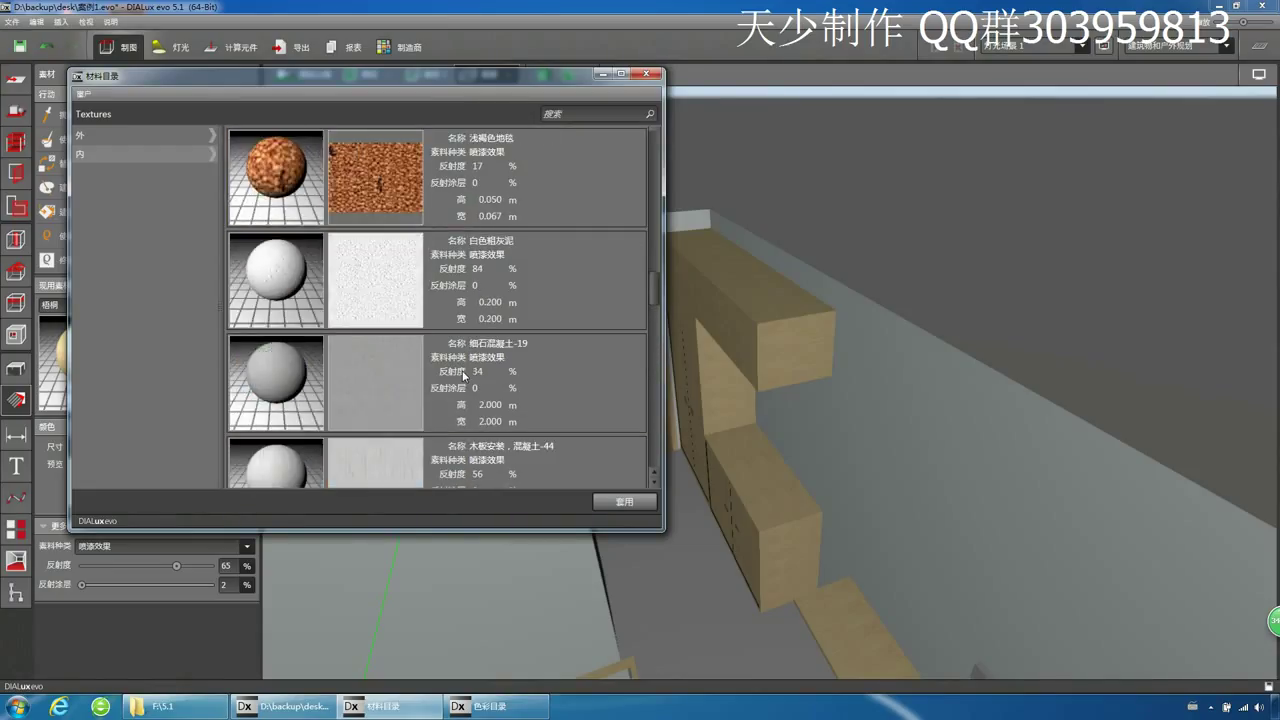
# - Pick the 橡木-35 texture from the interior material catalogue and apply it to the entrance corridor floor
pyautogui.scroll(3, 463, 375)
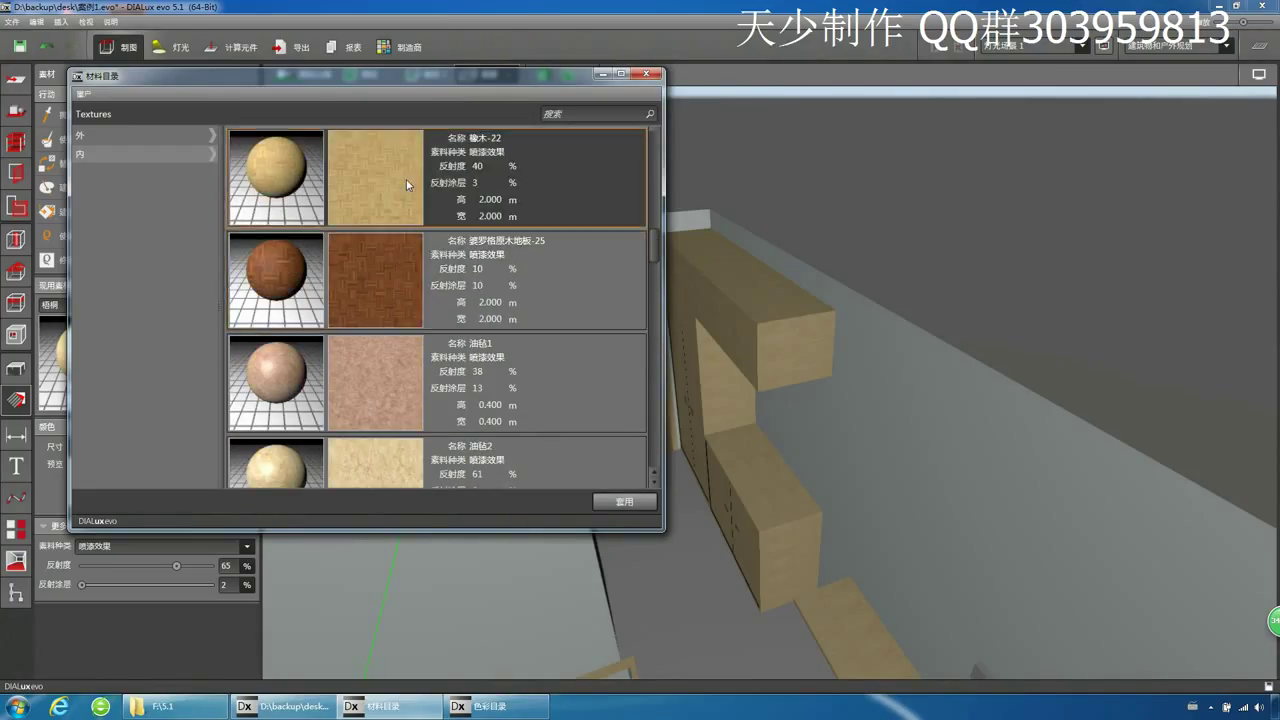
pyautogui.scroll(3, 434, 219)
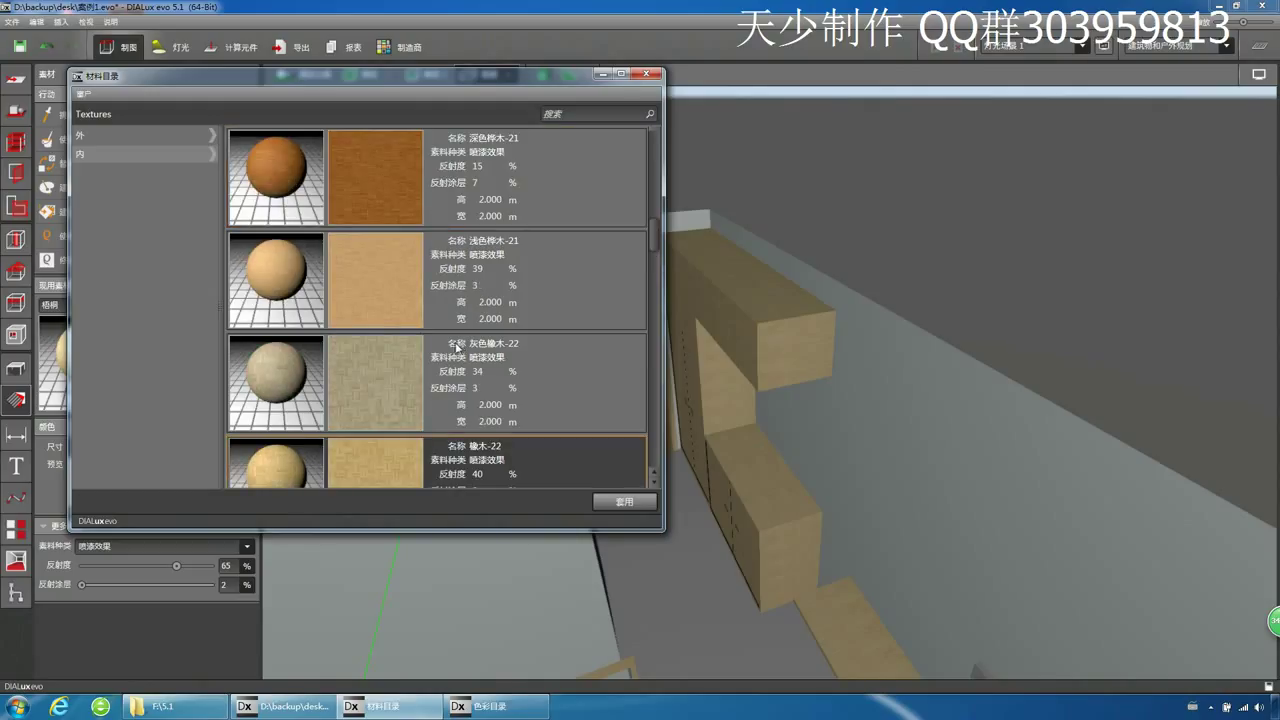
pyautogui.scroll(3, 424, 366)
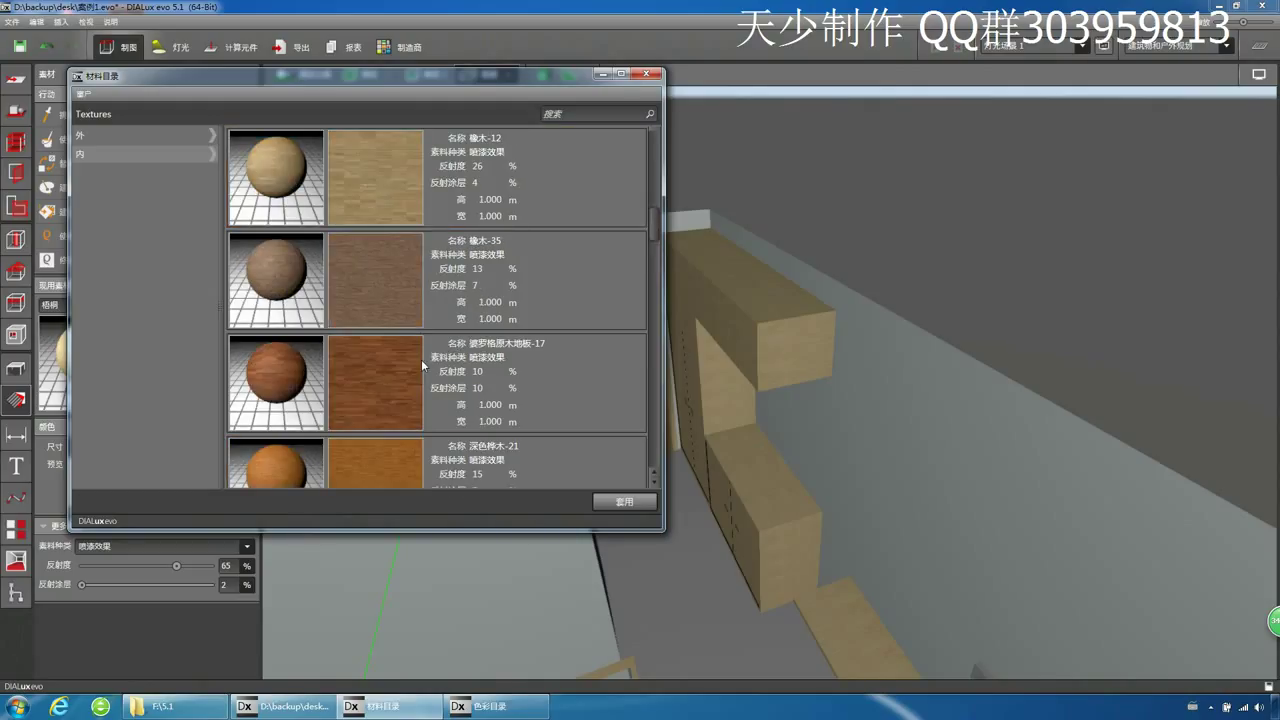
pyautogui.click(402, 292)
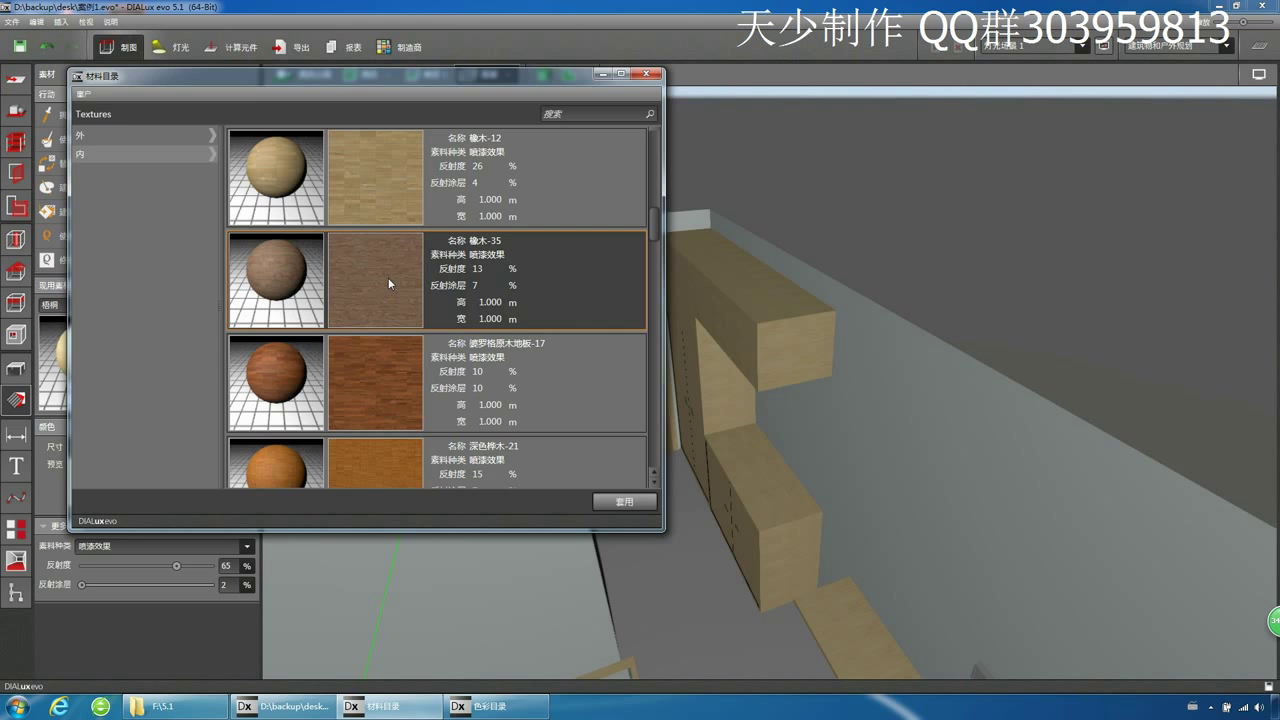
pyautogui.doubleClick(389, 281)
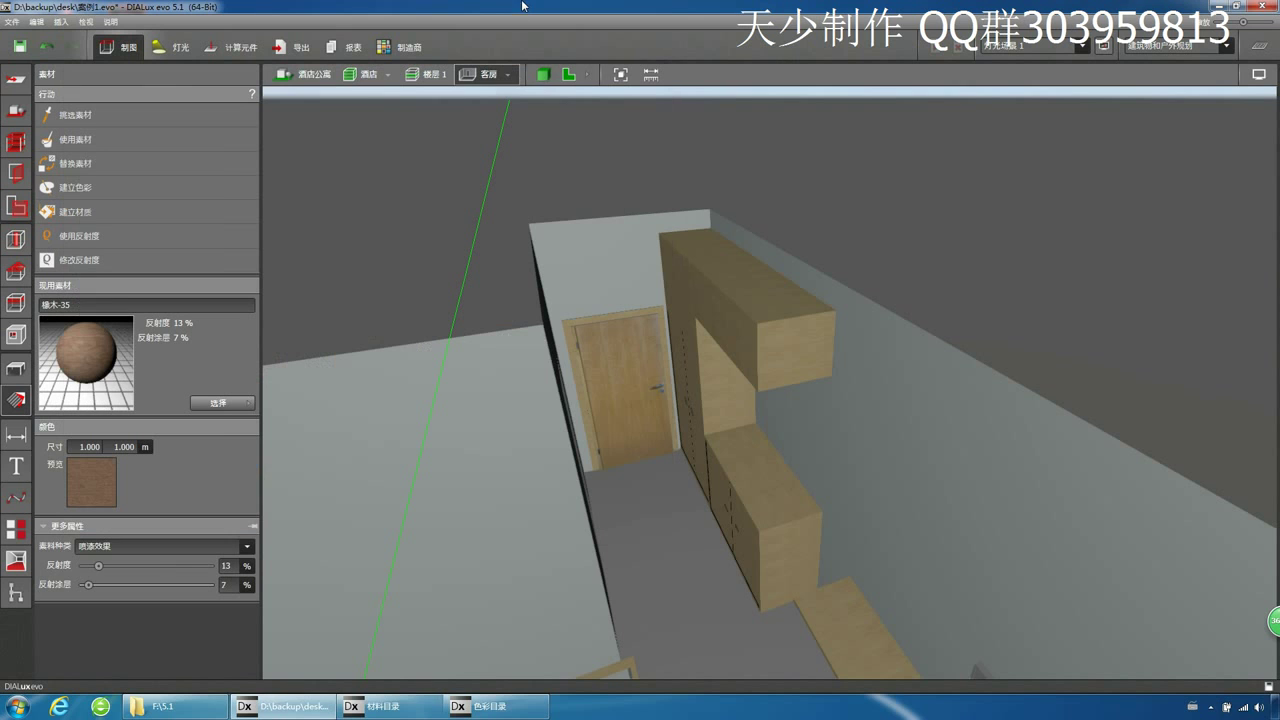
pyautogui.click(650, 581)
# - Pick the 灰色橡木-22 texture from the interior material catalogue and apply it to the main bedroom floor
pyautogui.moveTo(677, 648); pyautogui.dragTo(653, 516, button='middle')
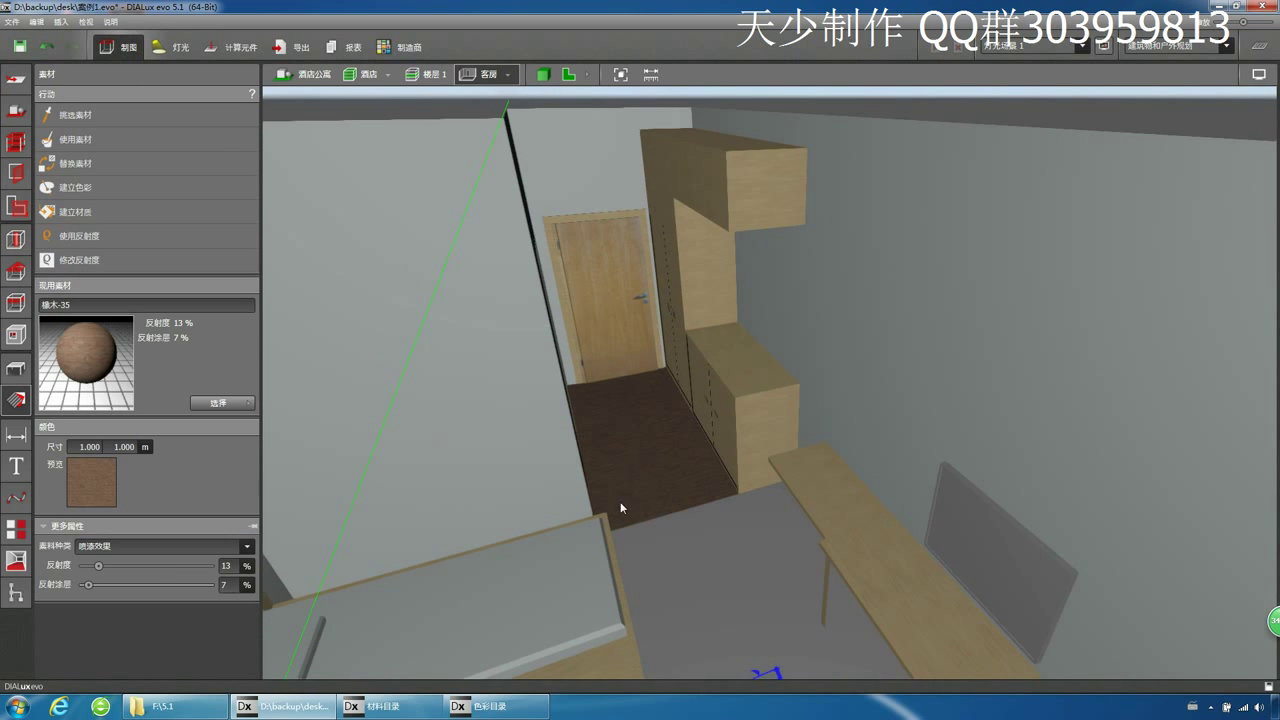
pyautogui.moveTo(674, 527); pyautogui.dragTo(658, 531)
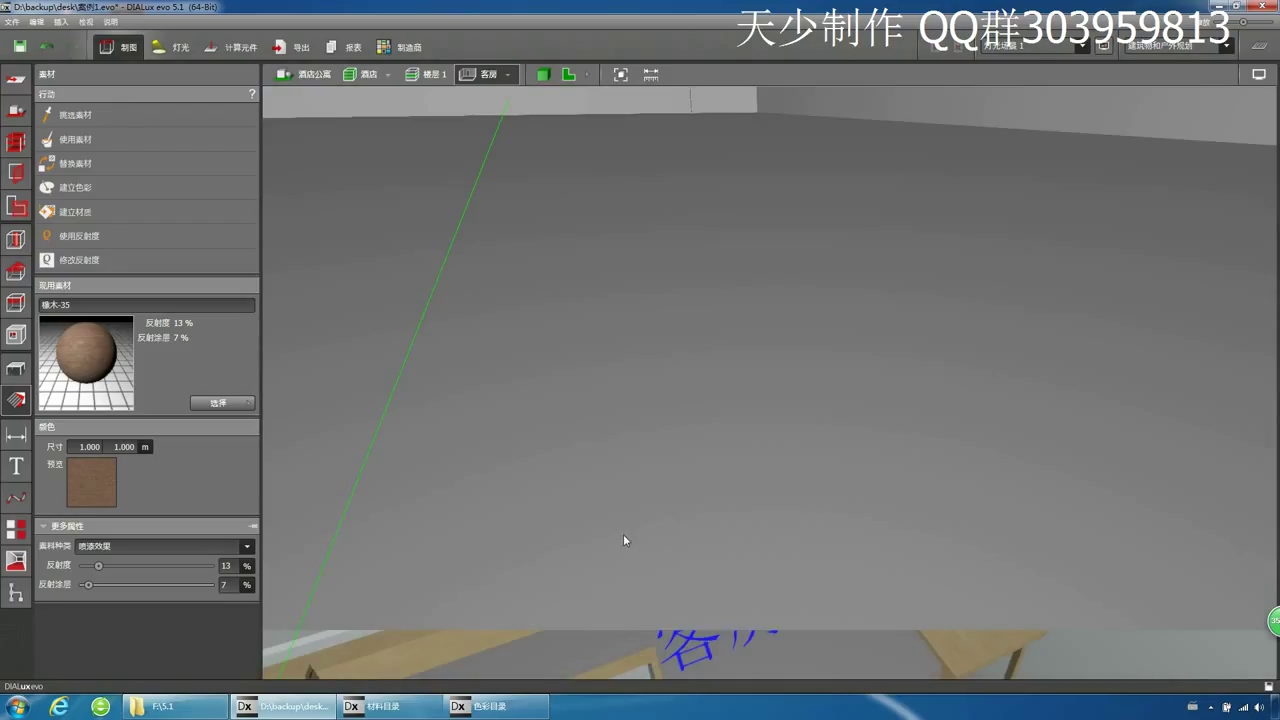
pyautogui.click(385, 706)
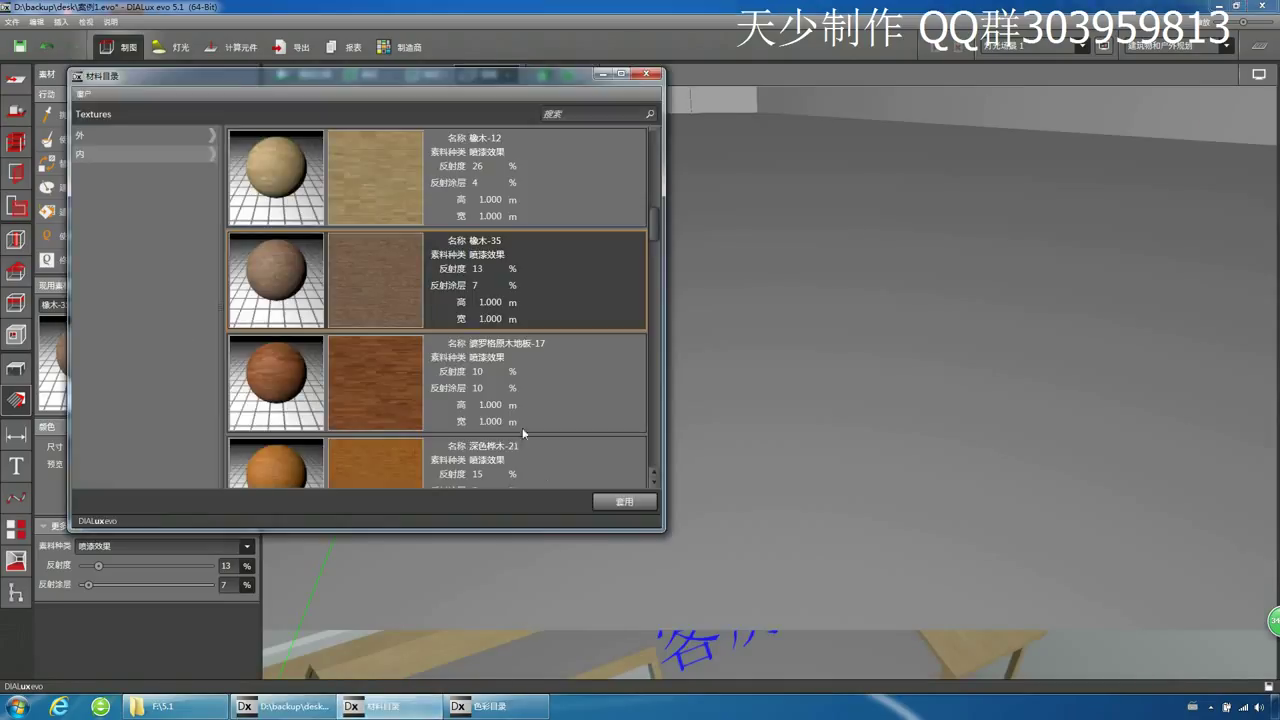
pyautogui.scroll(-3, 487, 412)
pyautogui.click(443, 388)
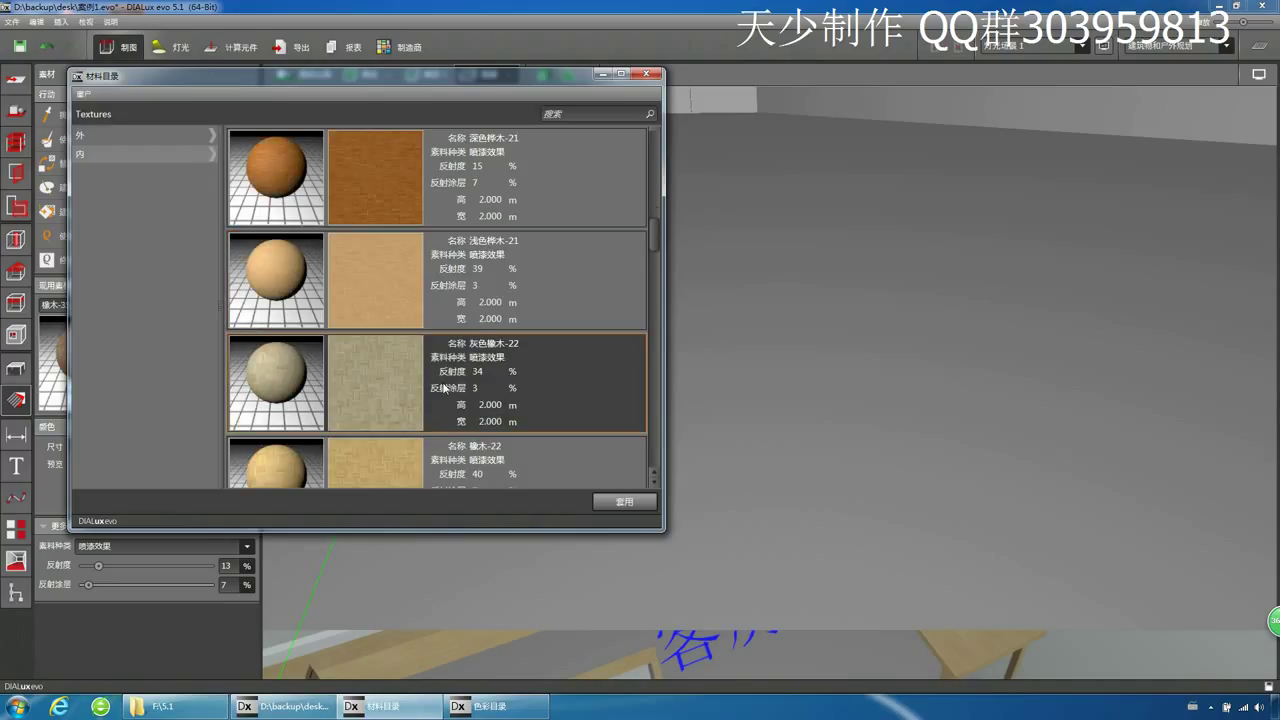
pyautogui.click(57, 370)
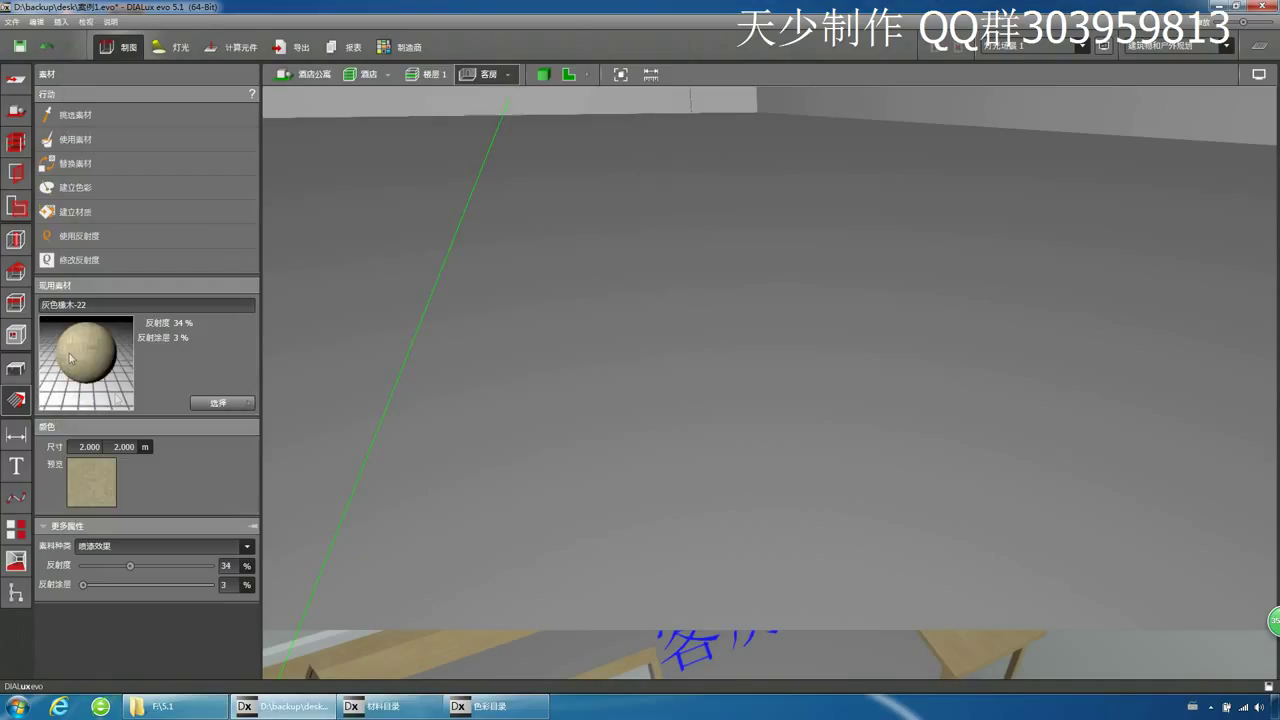
pyautogui.scroll(4, 566, 432)
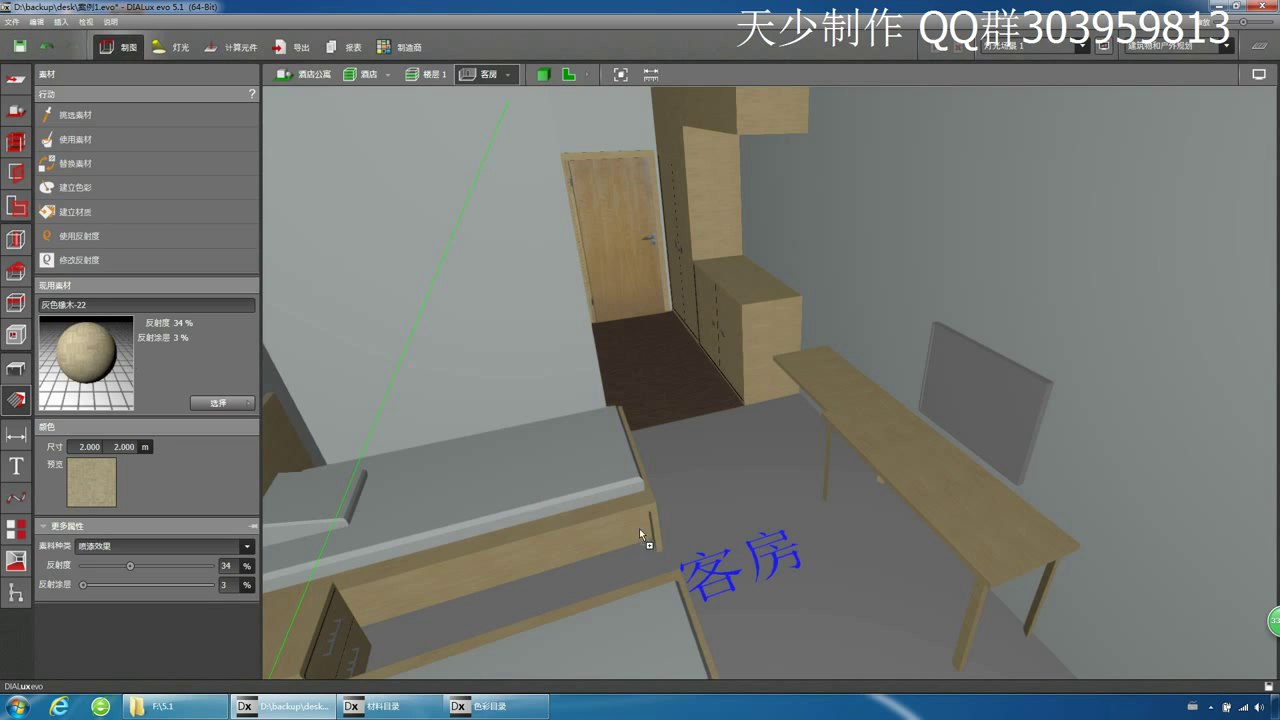
pyautogui.click(740, 551)
pyautogui.scroll(-2, 741, 560)
pyautogui.moveTo(741, 573); pyautogui.dragTo(643, 528, button='middle')
pyautogui.moveTo(641, 522); pyautogui.dragTo(739, 564)
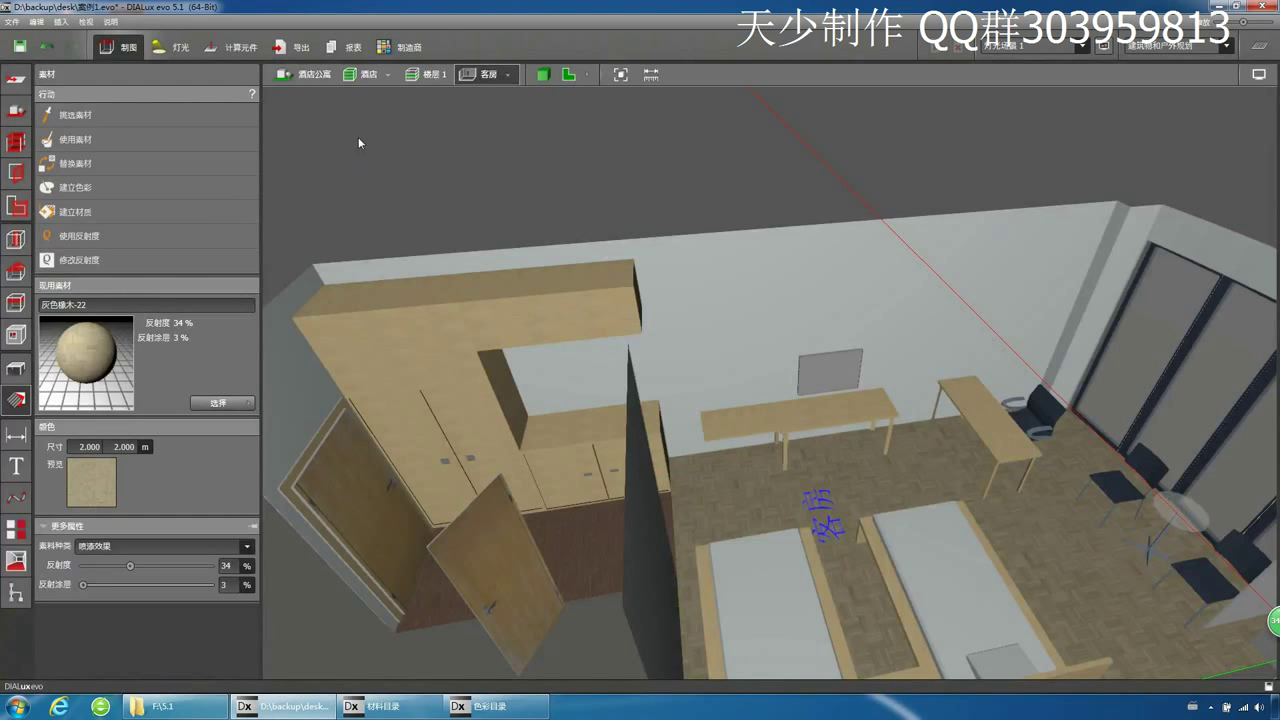
# - Open the 卫生间 room, pick the 地板砖（白色）-42 texture from the interior material catalogue and apply it to the bathroom floor
pyautogui.click(507, 79)
pyautogui.click(527, 91)
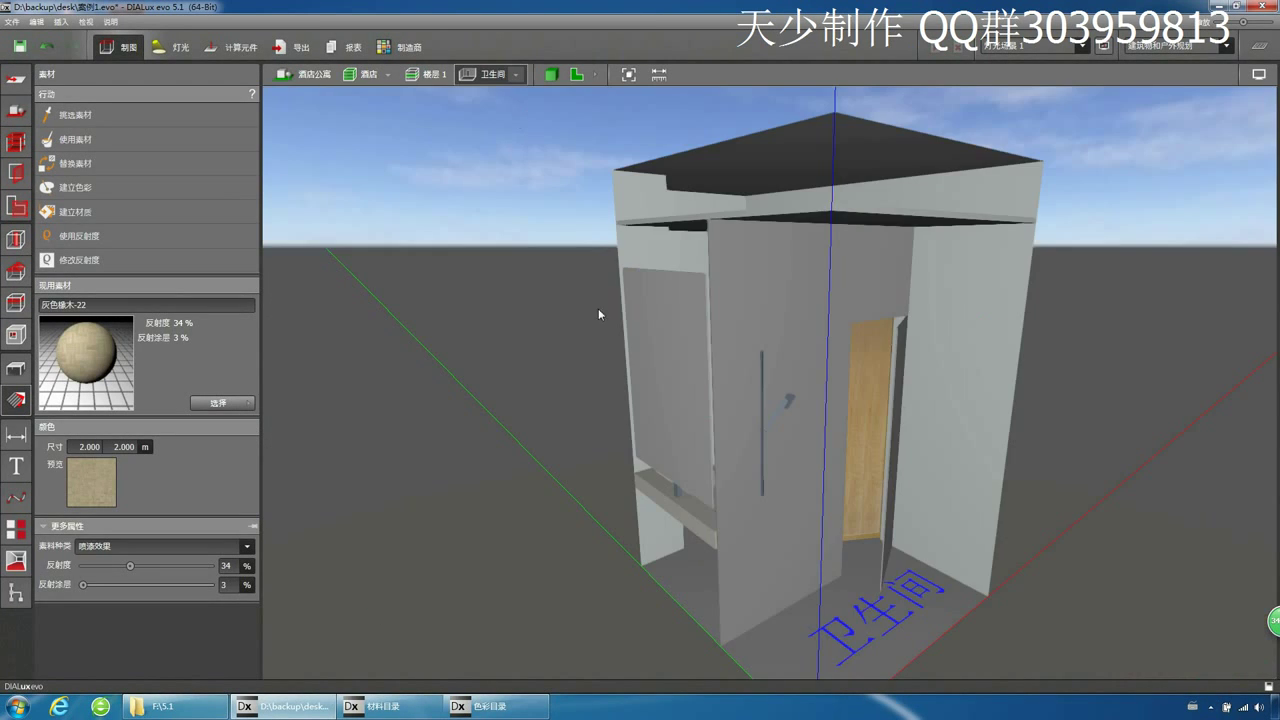
pyautogui.moveTo(595, 352); pyautogui.dragTo(666, 470)
pyautogui.click(390, 706)
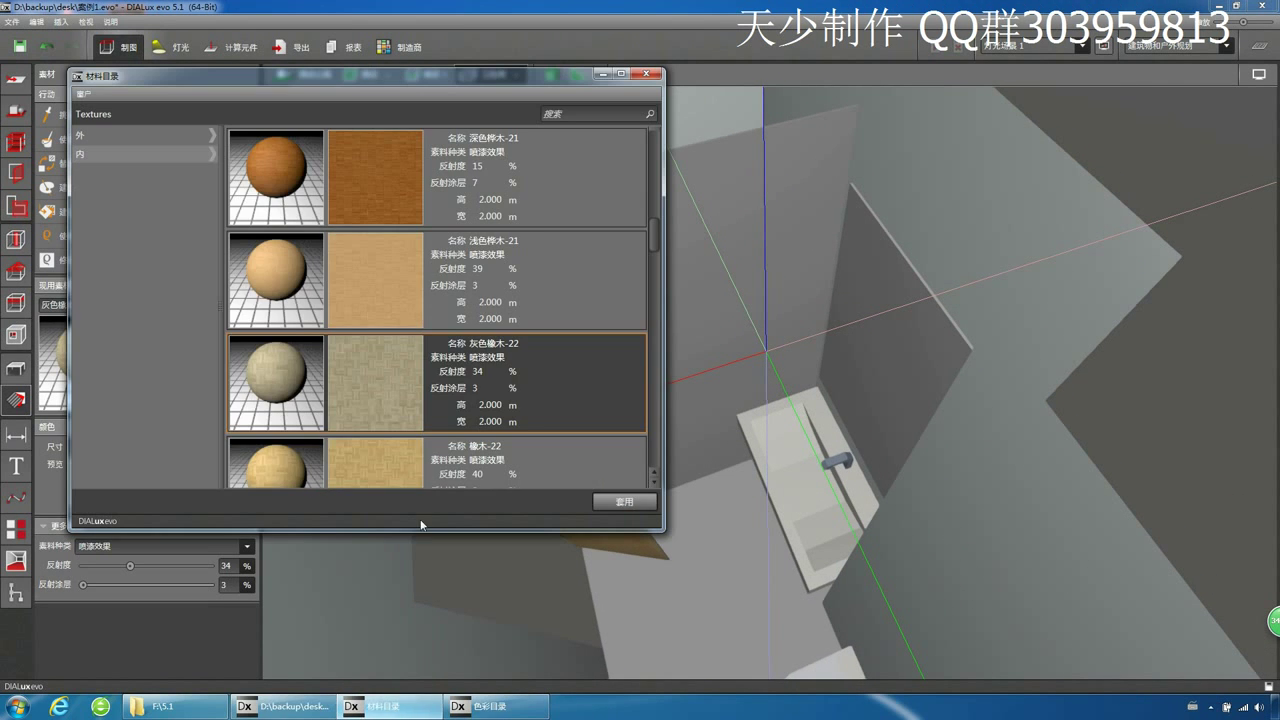
pyautogui.scroll(10, 414, 314)
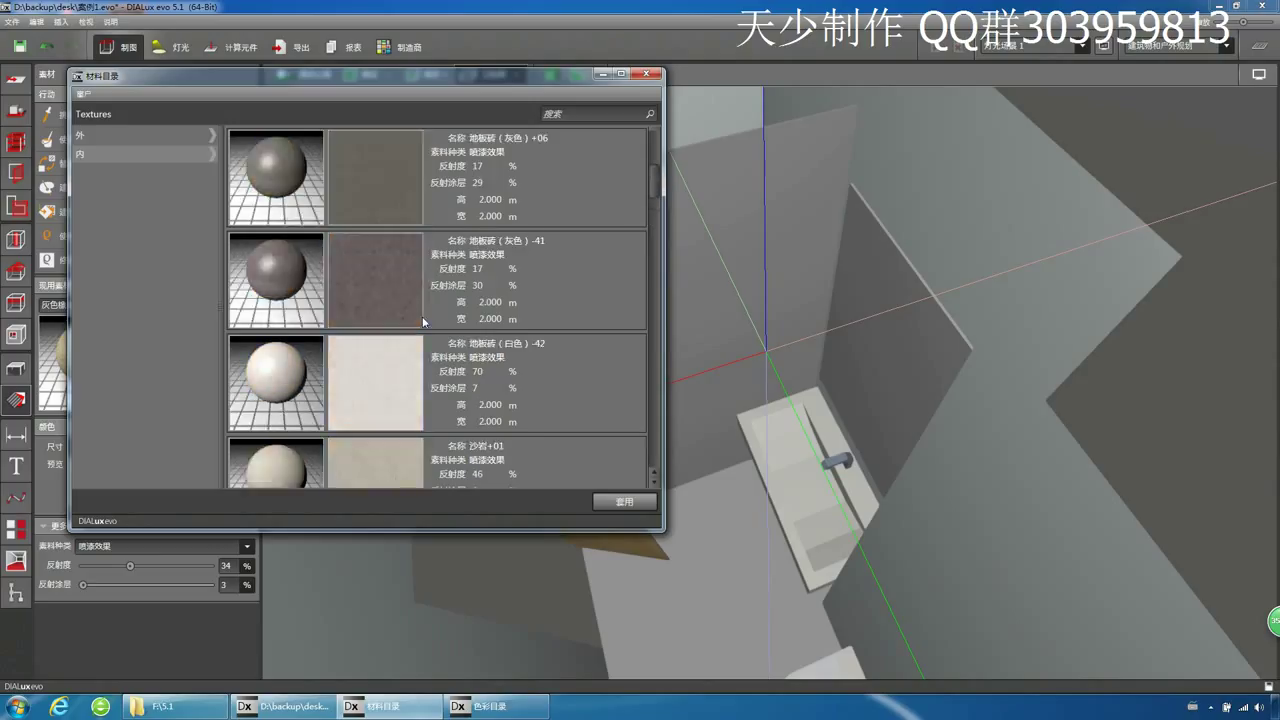
pyautogui.click(392, 380)
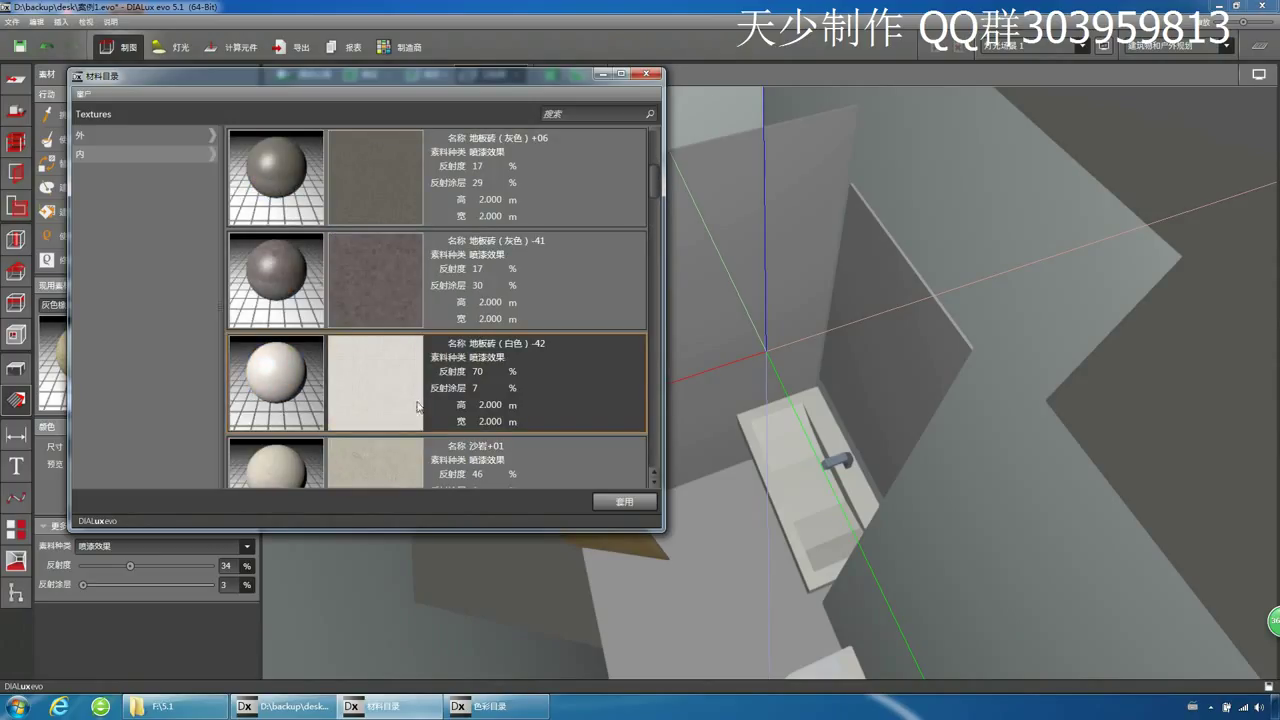
pyautogui.doubleClick(392, 397)
pyautogui.click(489, 6)
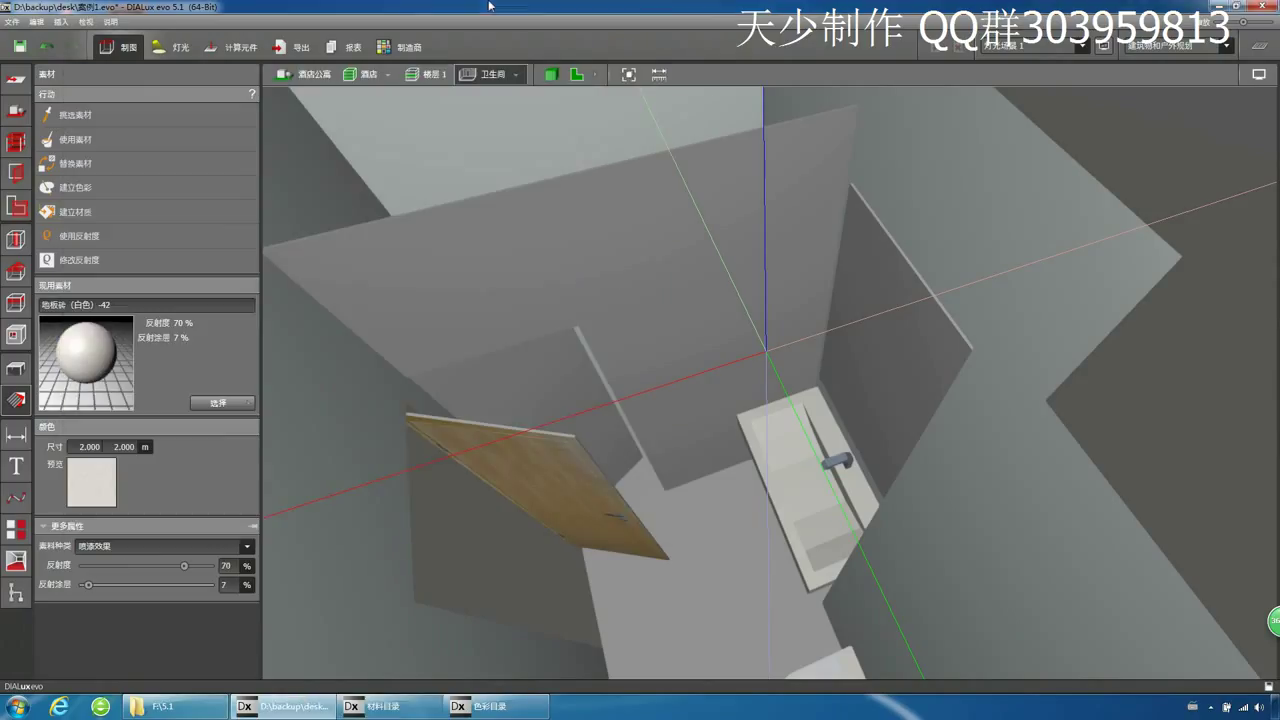
pyautogui.click(687, 518)
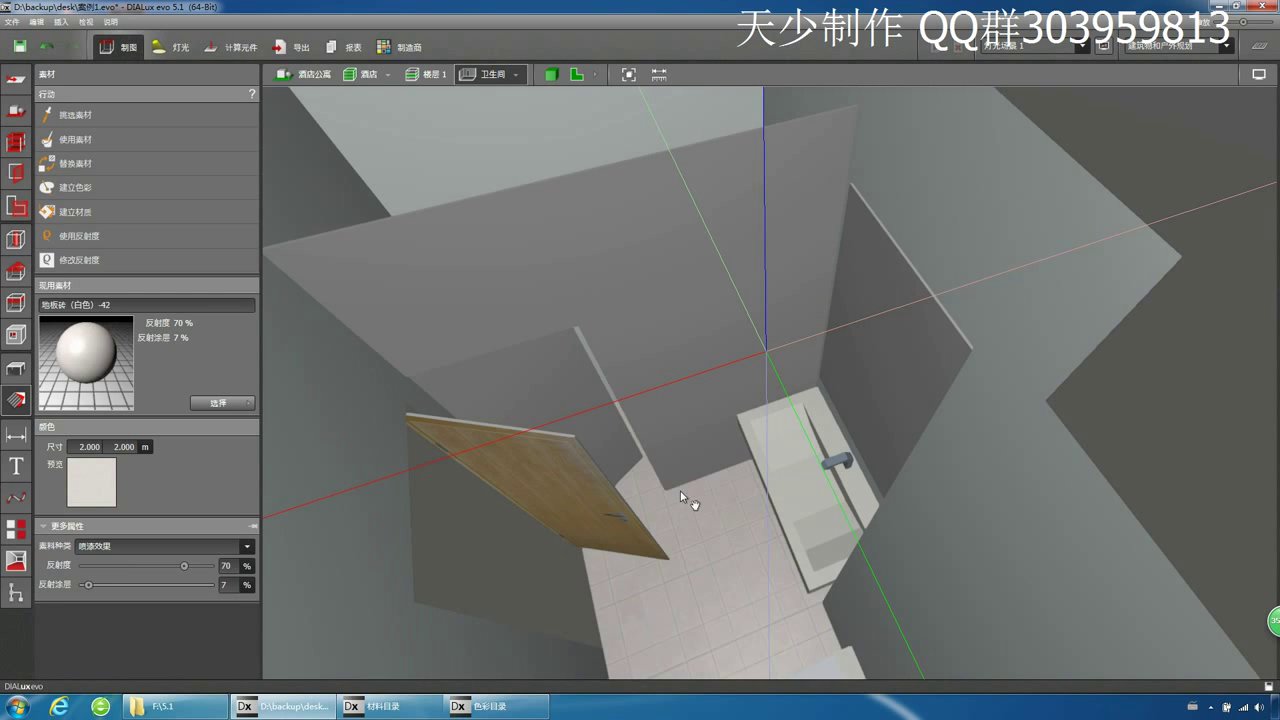
# - Try to apply the 地板砖（白色）-42 texture to the bathroom wall within the single-room view
pyautogui.moveTo(686, 500); pyautogui.dragTo(642, 422, button='right')
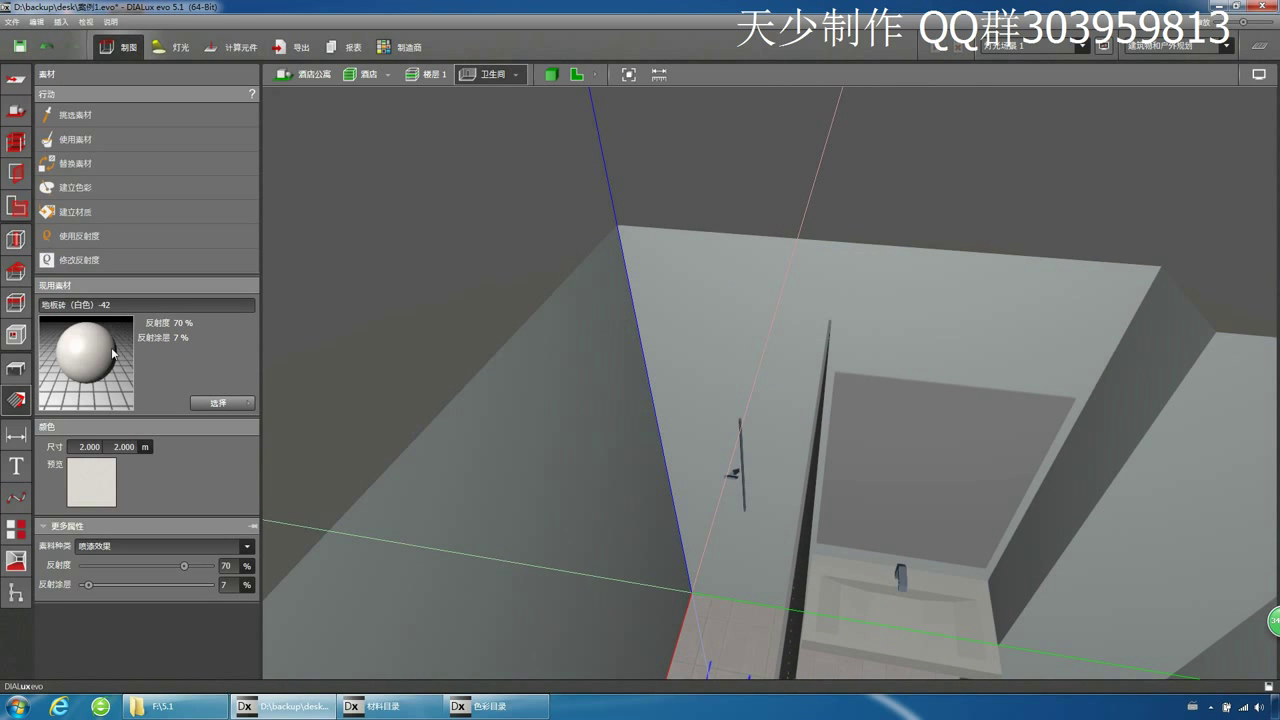
pyautogui.click(784, 377)
pyautogui.moveTo(781, 376); pyautogui.dragTo(744, 367, button='right')
# - Switch to the 楼层 1 view and undo the tiling of the walls
pyautogui.click(433, 78)
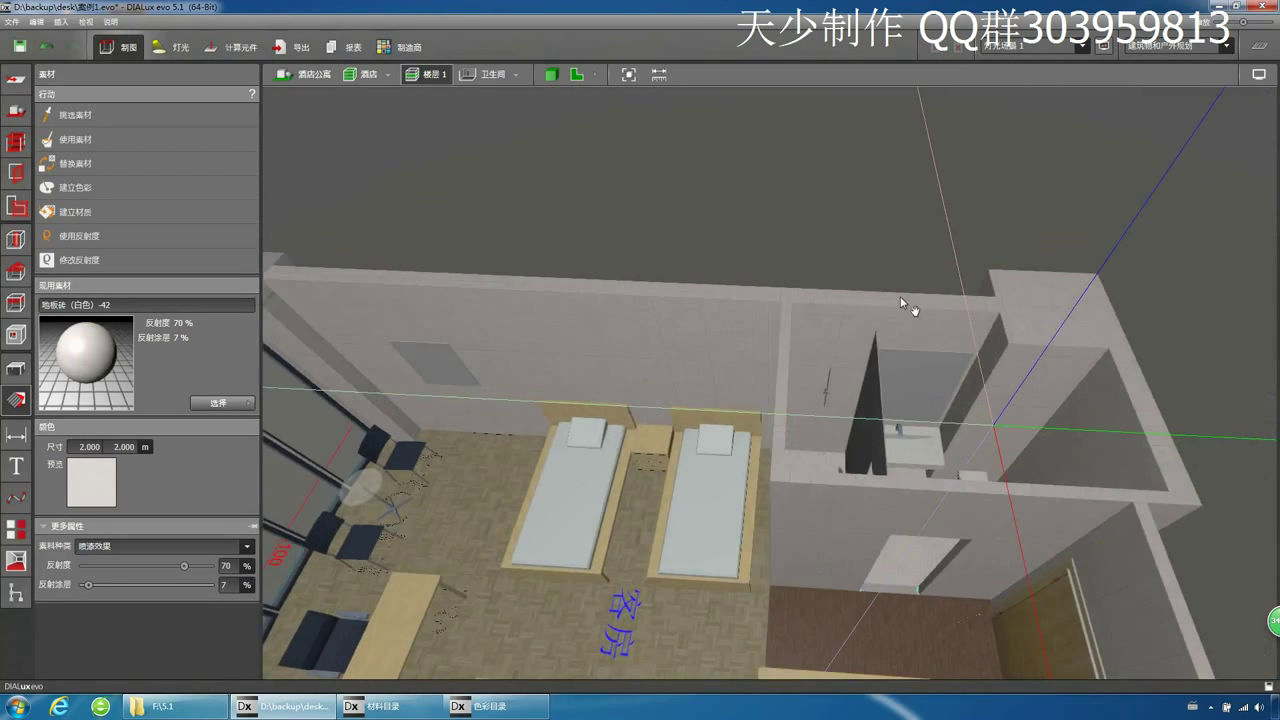
pyautogui.moveTo(900, 296); pyautogui.dragTo(882, 307, button='middle')
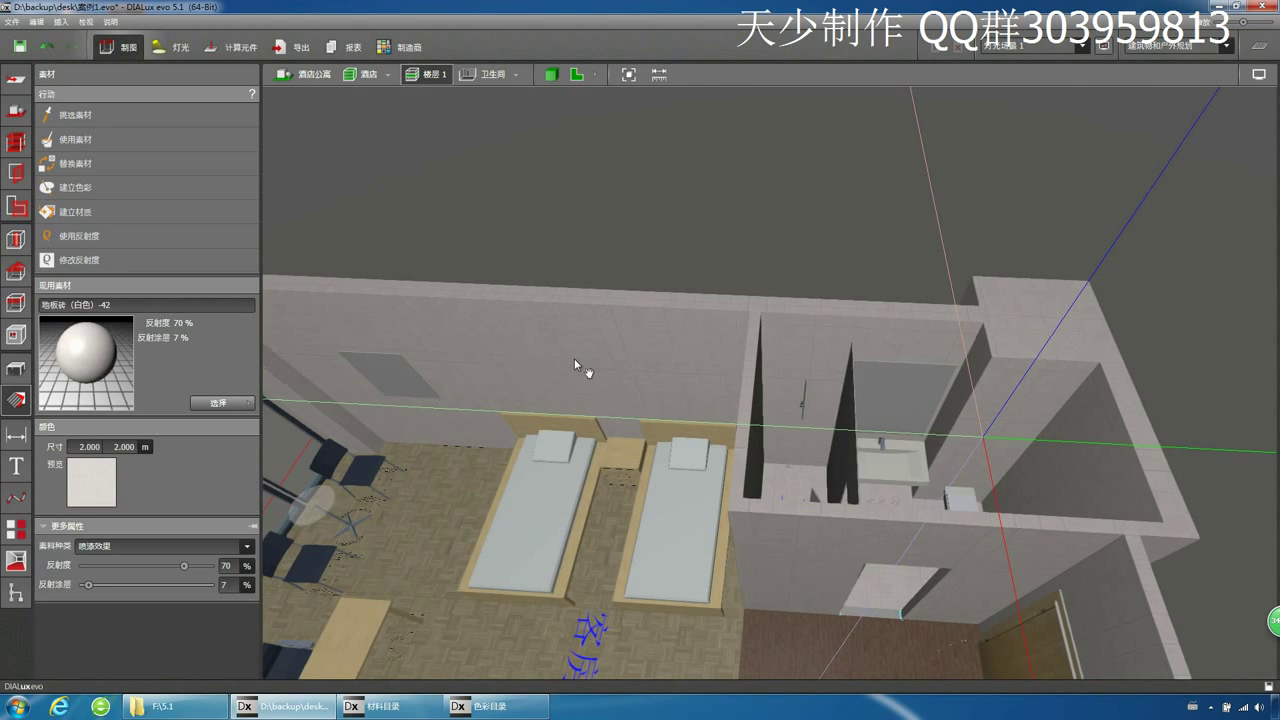
pyautogui.moveTo(577, 362); pyautogui.dragTo(461, 374, button='middle')
pyautogui.scroll(2, 457, 374)
pyautogui.scroll(1, 456, 374)
pyautogui.moveTo(432, 373); pyautogui.dragTo(420, 366, button='right')
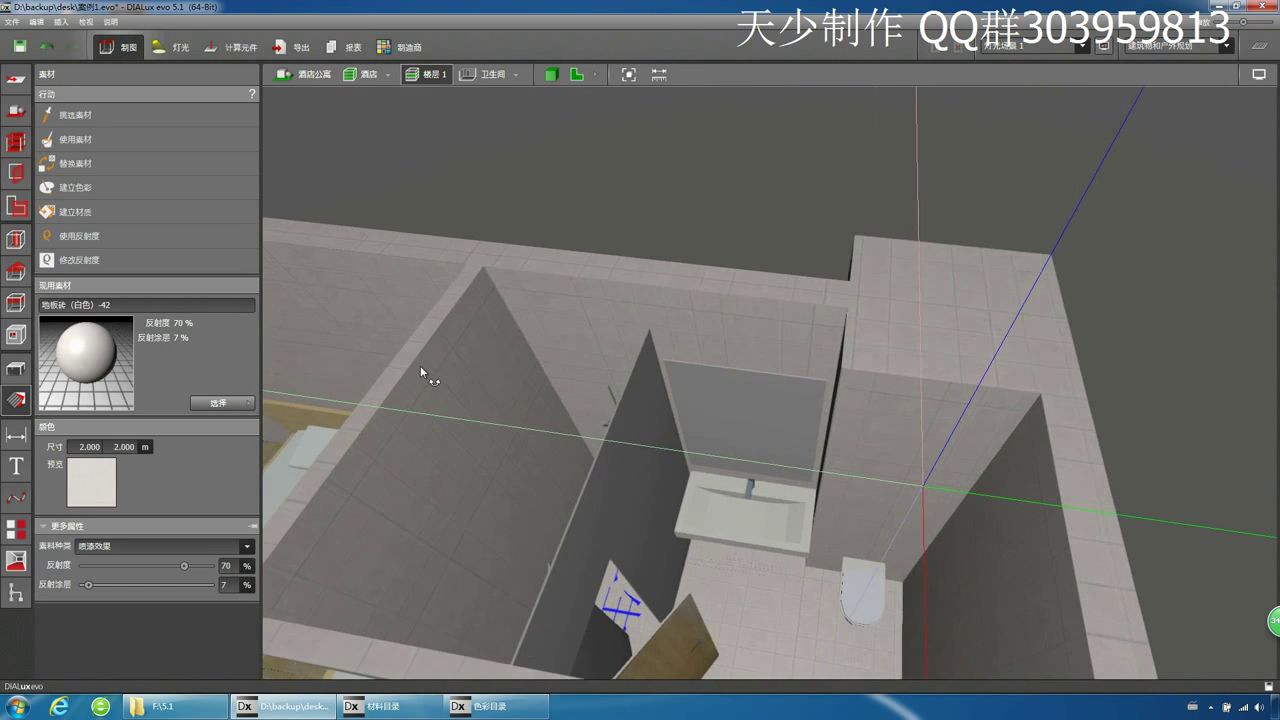
pyautogui.moveTo(420, 366); pyautogui.dragTo(518, 353, button='middle')
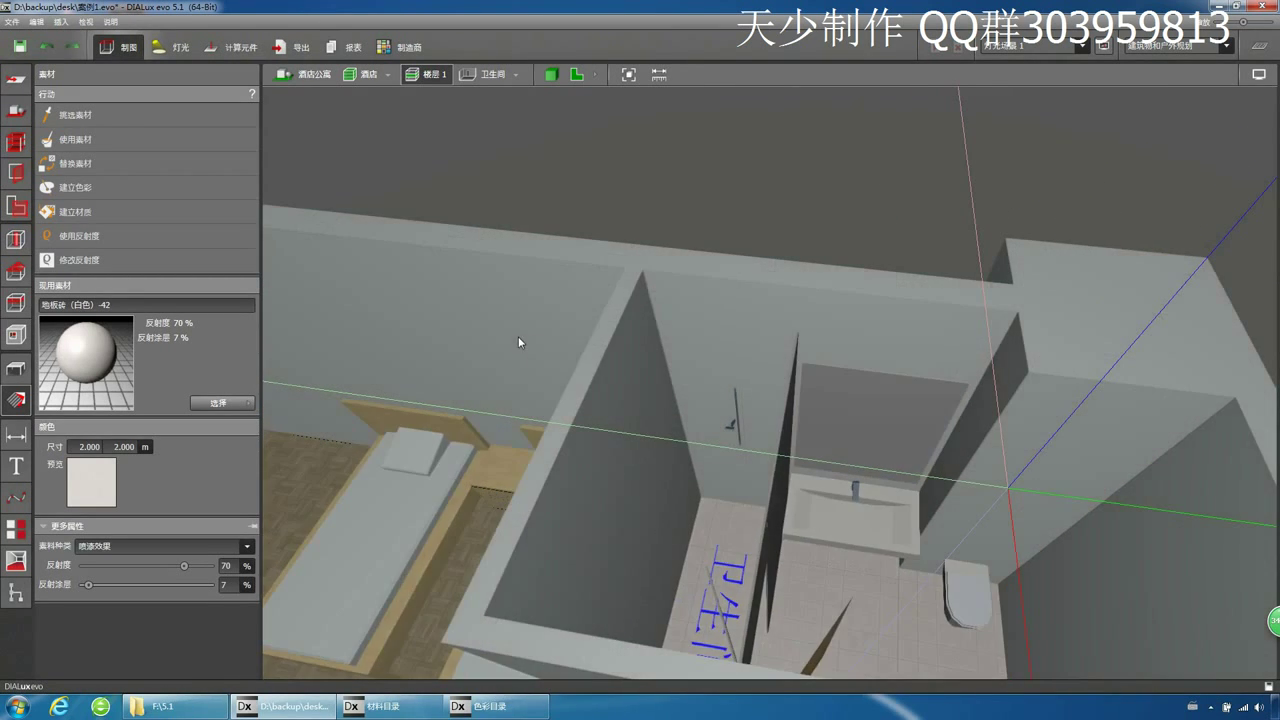
# - Apply the 地板砖（白色）-42 texture to the lower parts of the bathroom walls behind the washbasin and the toilet
pyautogui.click(116, 139)
pyautogui.click(720, 340)
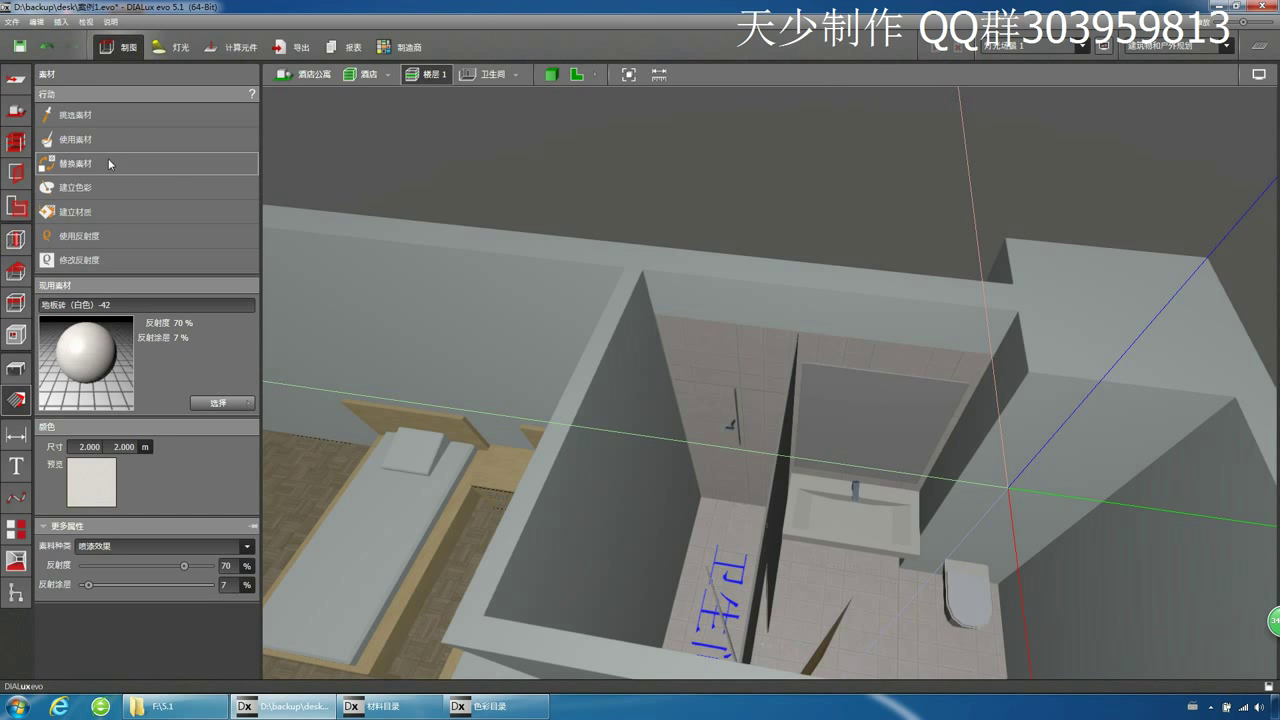
pyautogui.click(103, 129)
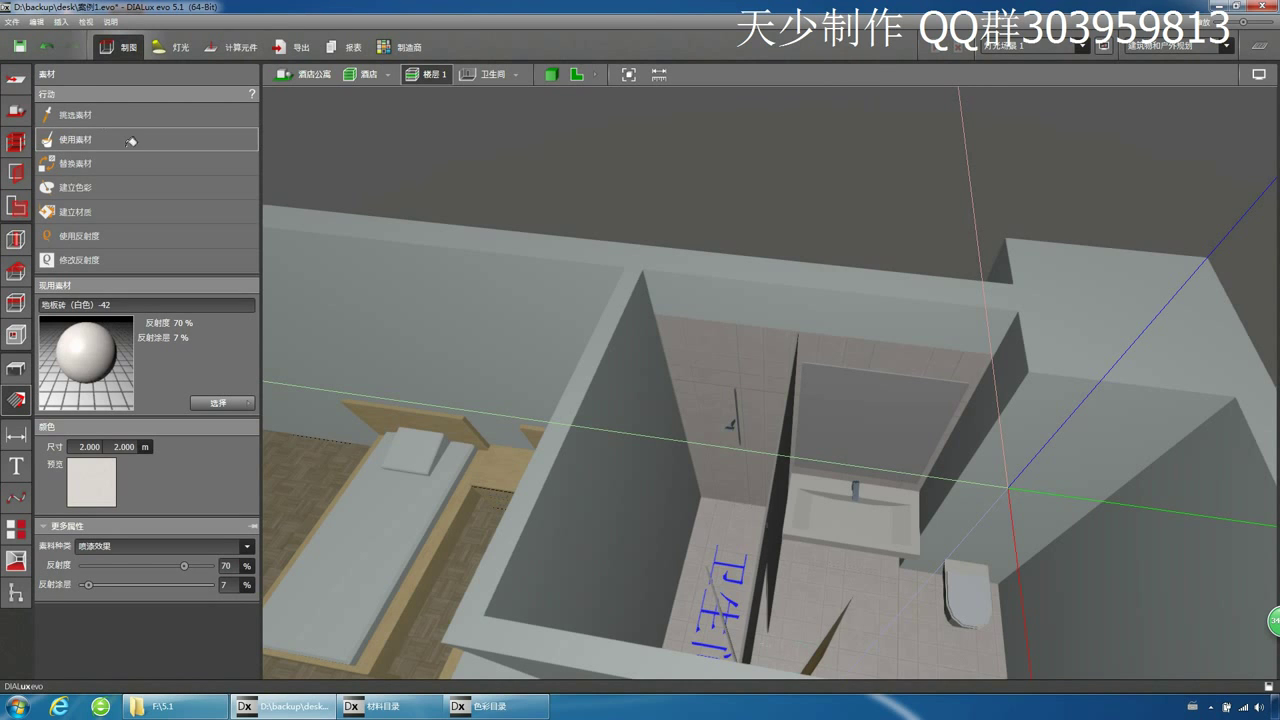
pyautogui.moveTo(680, 386); pyautogui.dragTo(570, 344, button='middle')
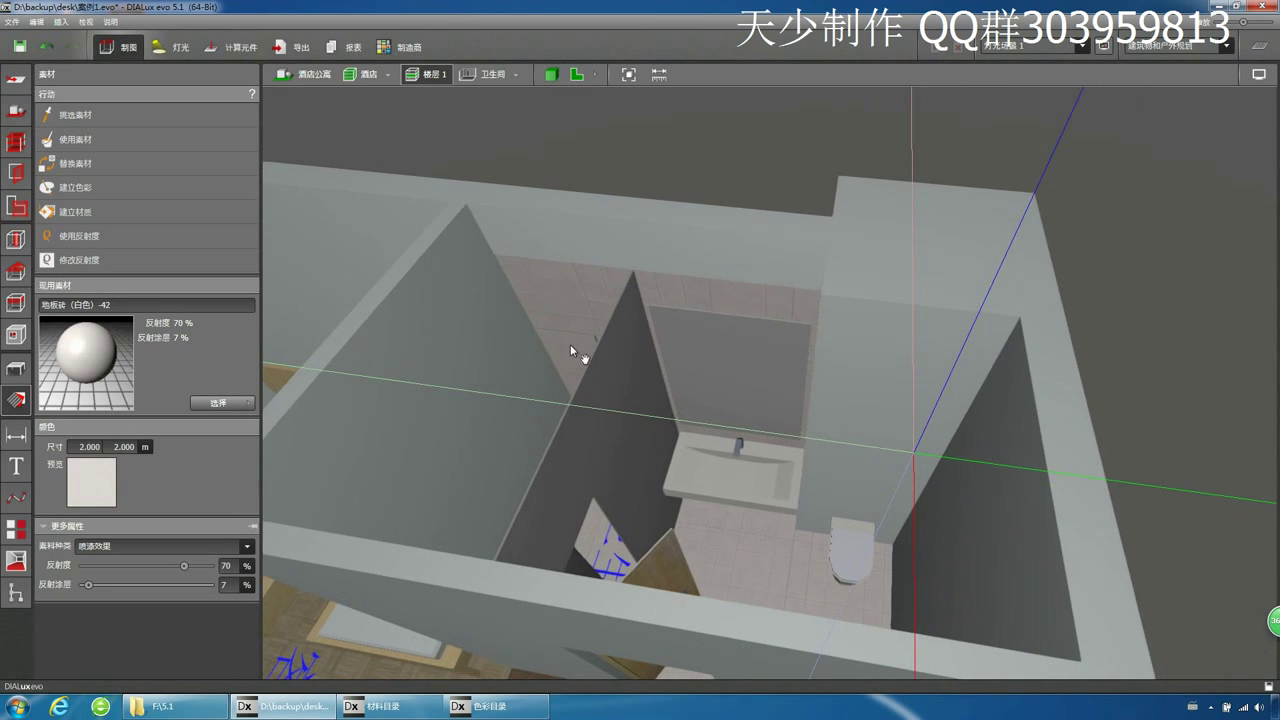
pyautogui.click(908, 355)
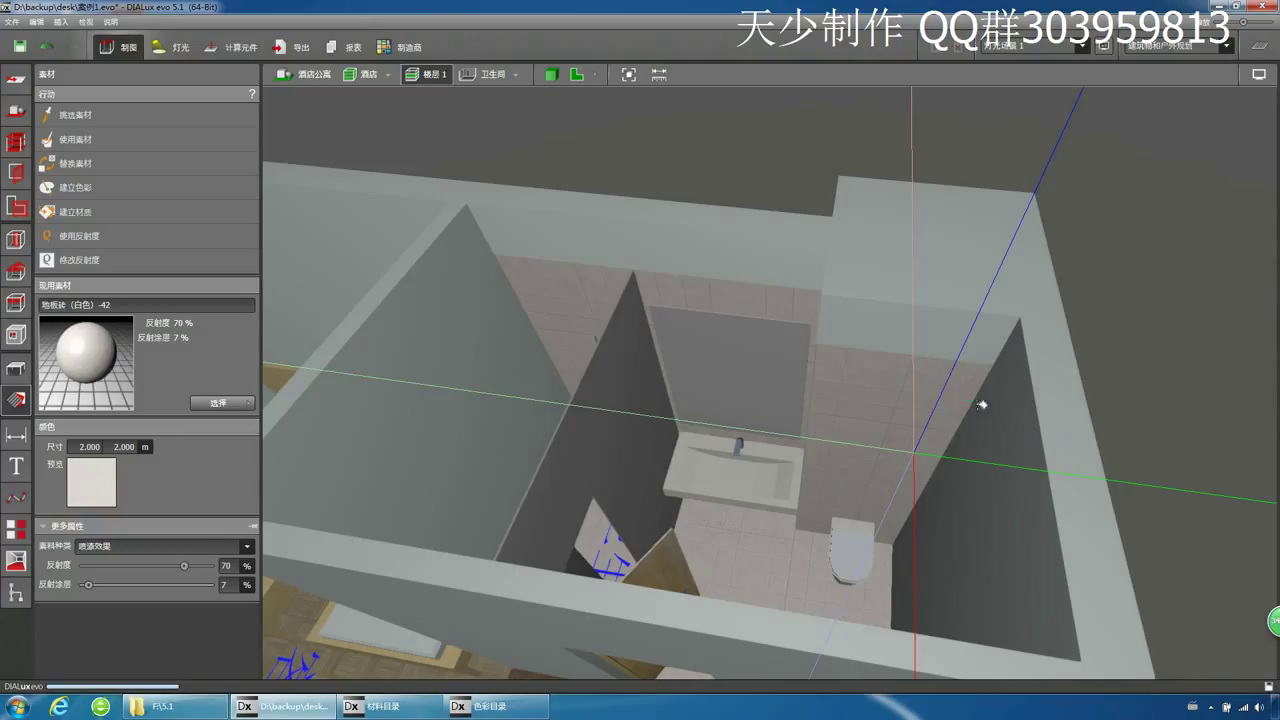
# - Tile the end wall beside the toilet and the upper strips of the toilet and washbasin walls, declining to save the project
pyautogui.click(900, 325)
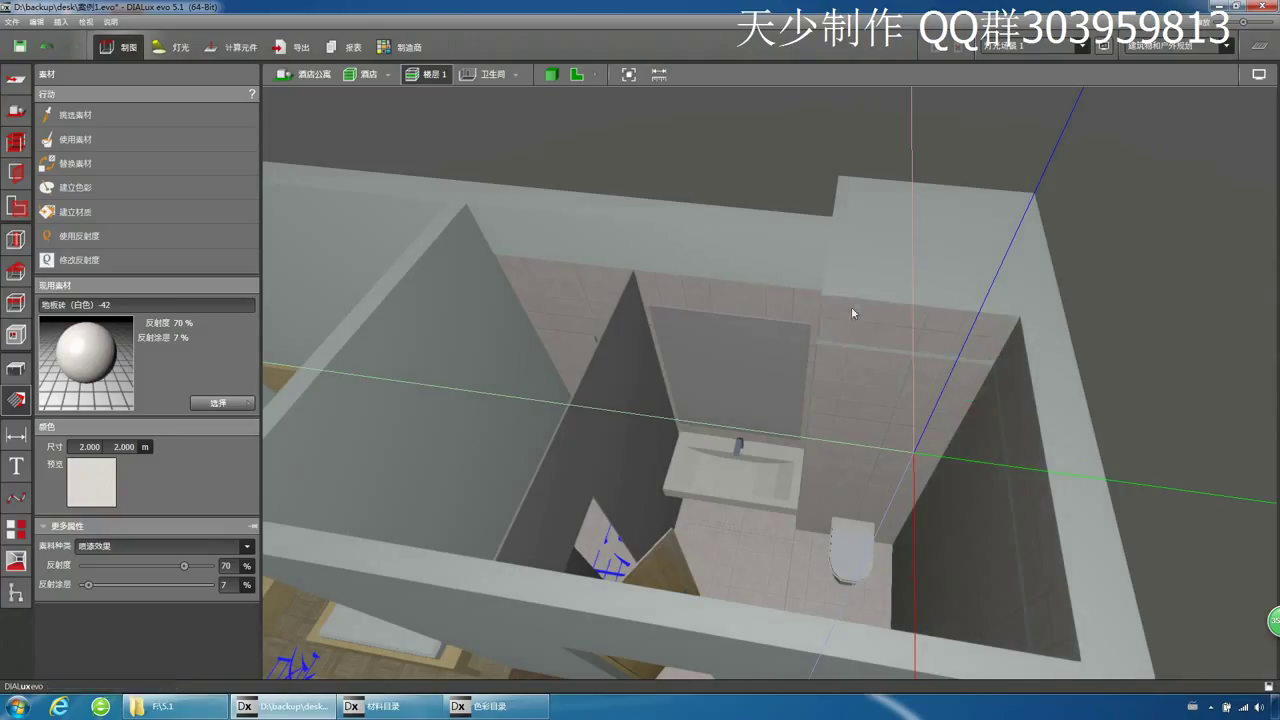
pyautogui.click(785, 258)
pyautogui.click(660, 288)
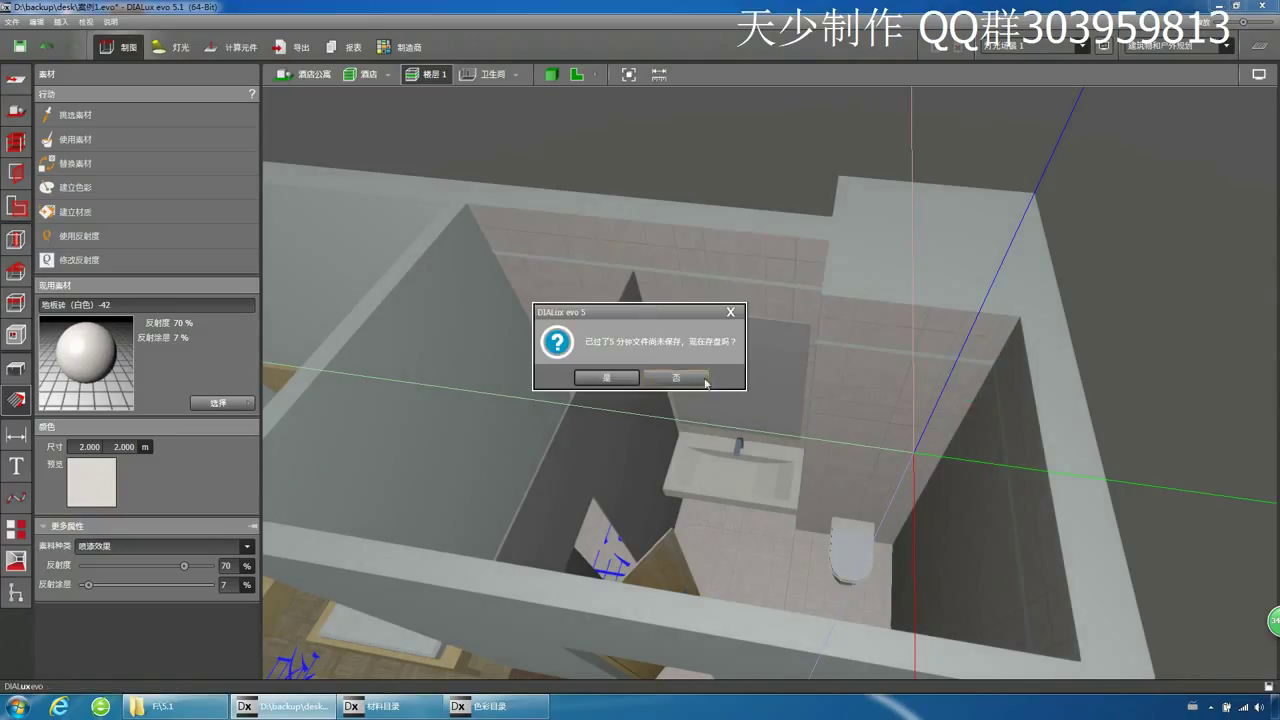
pyautogui.click(688, 374)
# - Apply the 地板砖（白色）-42 texture to the shower end wall and the door-side wall, including their upper strips
pyautogui.moveTo(688, 374); pyautogui.dragTo(630, 385, button='middle')
pyautogui.click(486, 366)
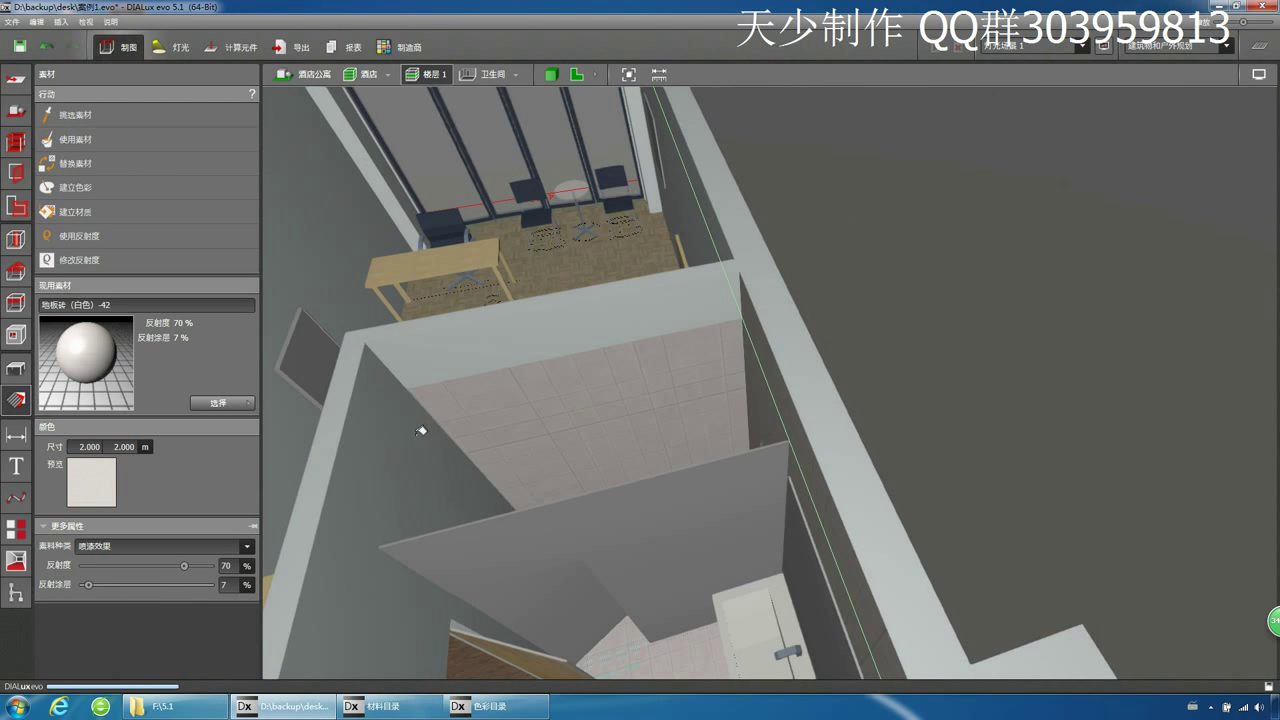
pyautogui.click(423, 427)
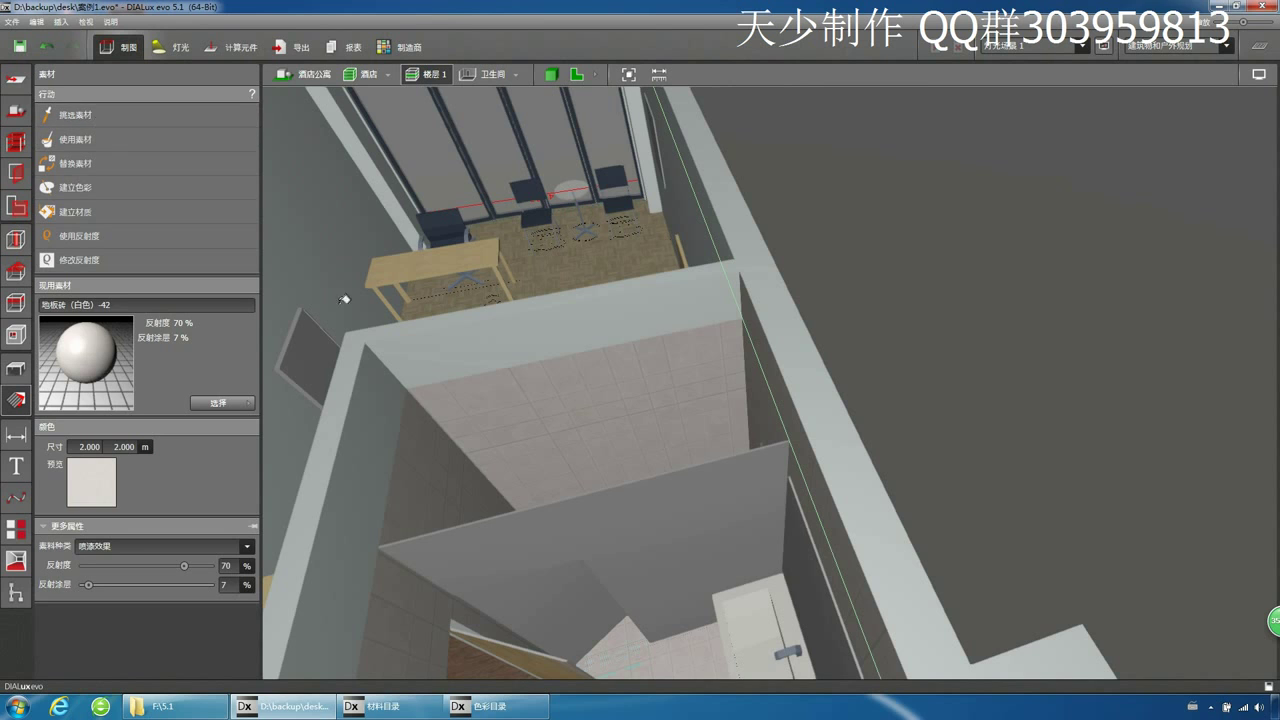
pyautogui.click(415, 368)
pyautogui.click(375, 474)
pyautogui.moveTo(376, 476); pyautogui.dragTo(530, 364, button='right')
# - Apply the 地板砖（白色）-42 texture to the side face of the wall projection next to the washbasin
pyautogui.moveTo(541, 440); pyautogui.dragTo(708, 496, button='right')
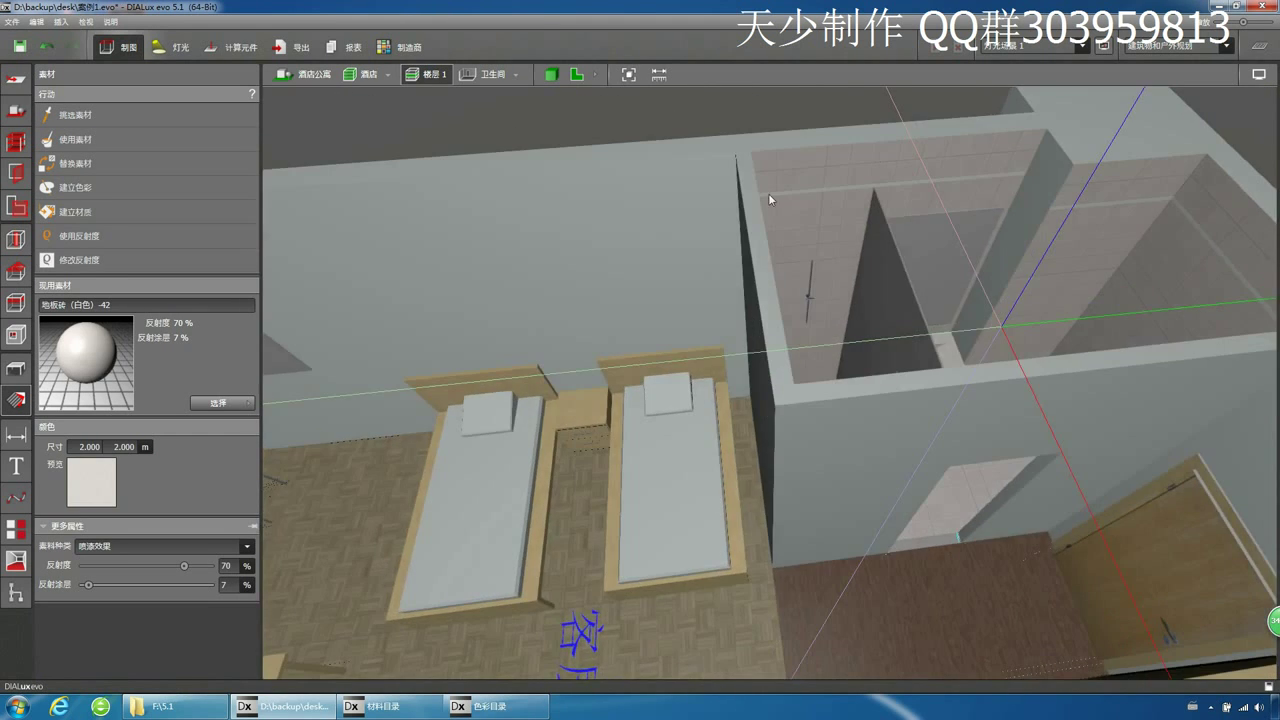
pyautogui.moveTo(768, 193); pyautogui.dragTo(598, 254, button='middle')
pyautogui.click(123, 144)
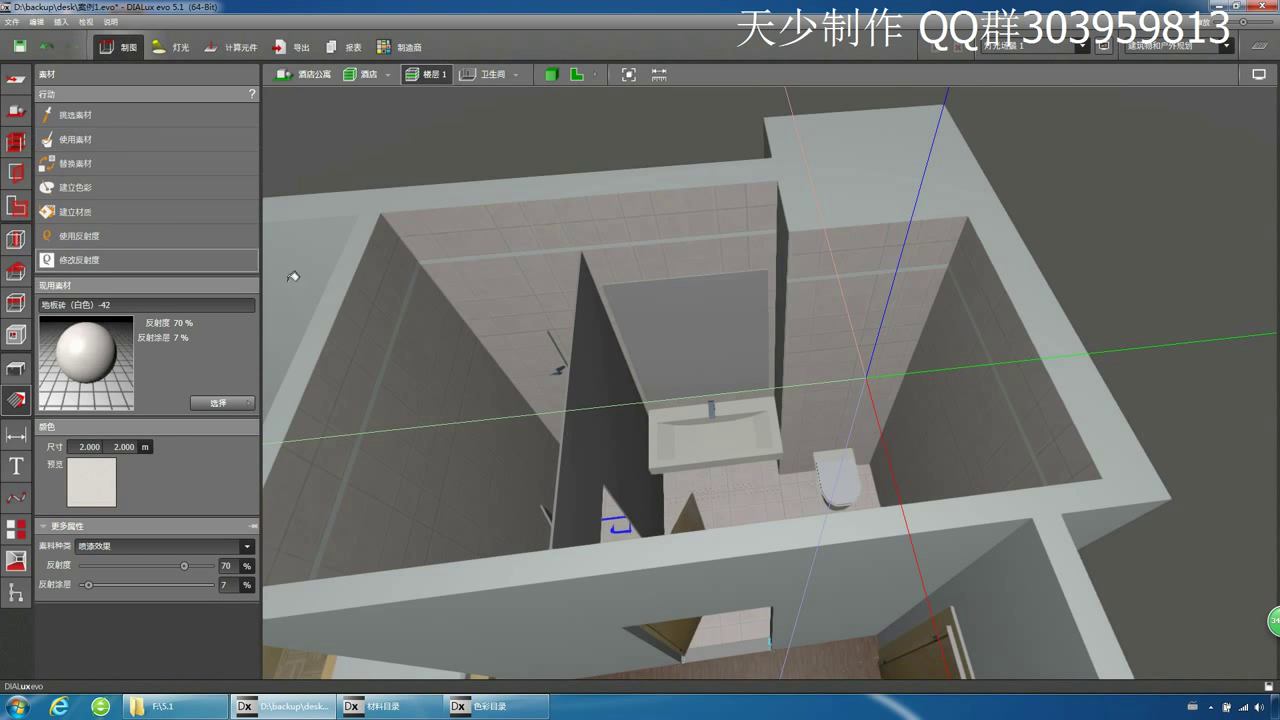
pyautogui.moveTo(745, 452); pyautogui.dragTo(860, 466, button='middle')
pyautogui.scroll(1, 862, 467)
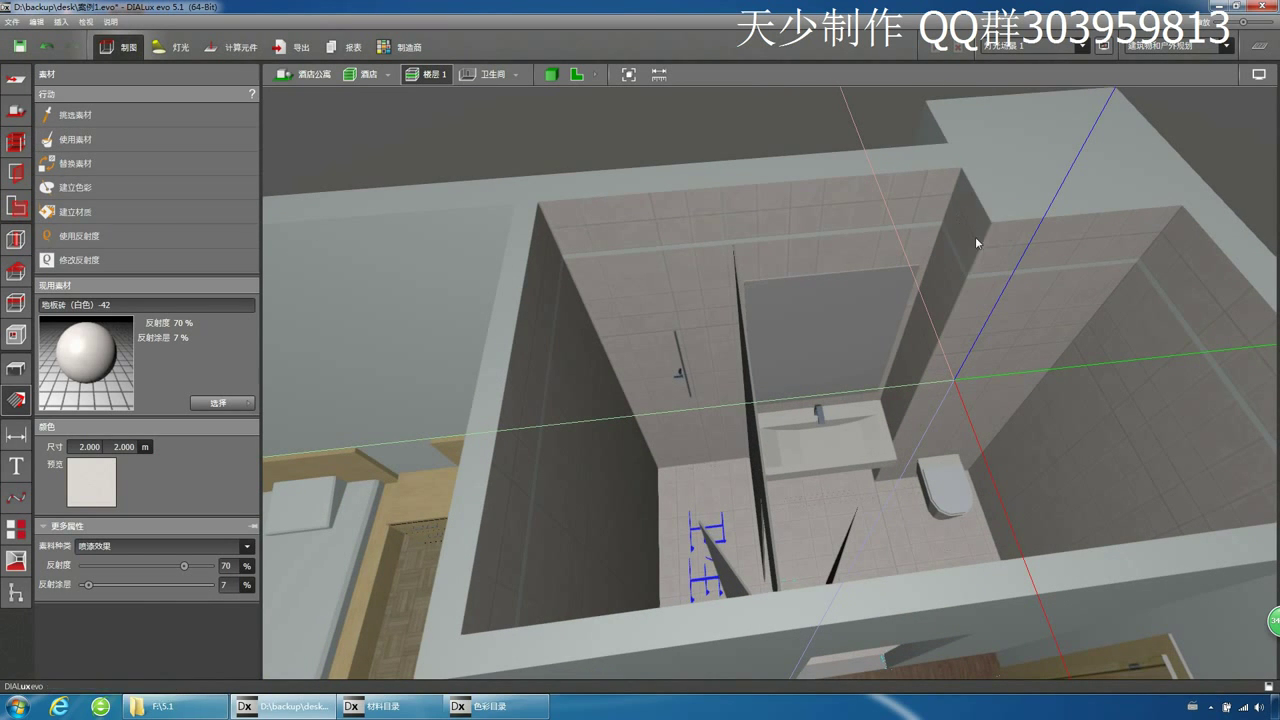
# - Examine the tiled bathroom walls and the textured guest room from several angles above
pyautogui.moveTo(975, 236); pyautogui.dragTo(767, 444, button='middle')
pyautogui.scroll(1, 770, 437)
pyautogui.moveTo(681, 547); pyautogui.dragTo(736, 558, button='right')
pyautogui.scroll(-3, 737, 558)
pyautogui.scroll(3, 808, 559)
pyautogui.moveTo(737, 558); pyautogui.dragTo(819, 487, button='middle')
pyautogui.scroll(1, 679, 539)
pyautogui.scroll(-5, 679, 540)
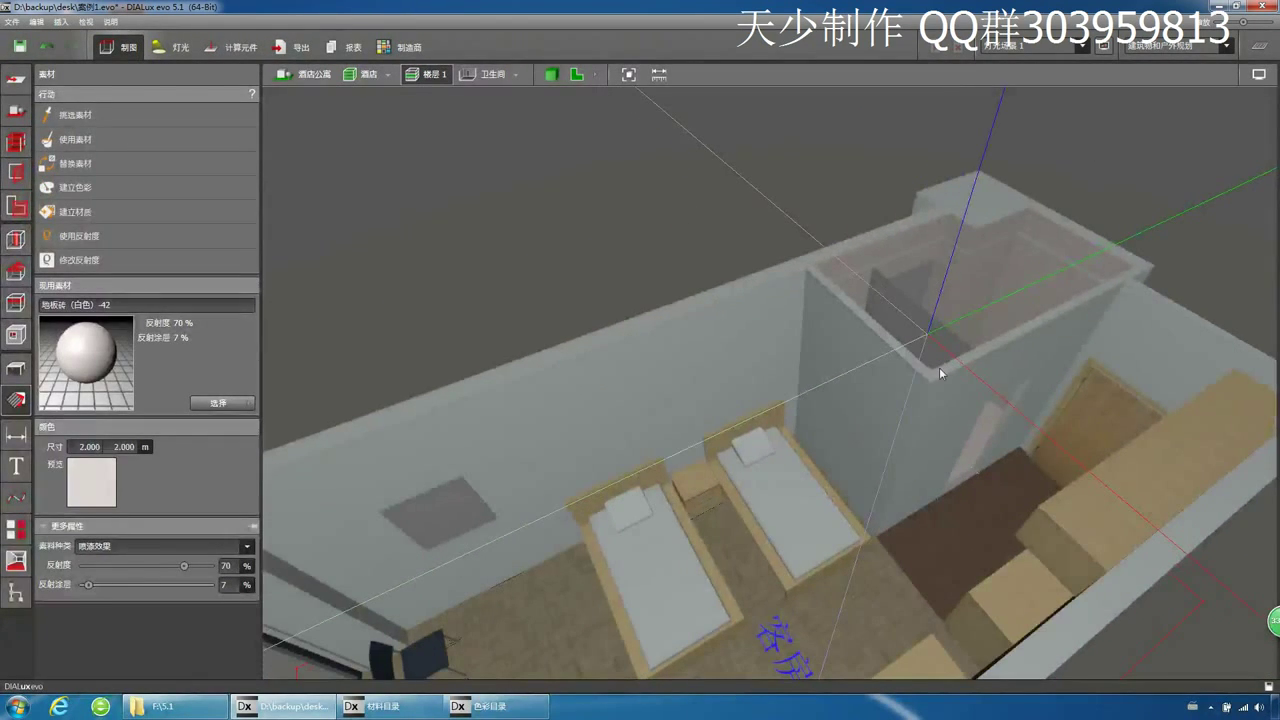
pyautogui.scroll(3, 939, 367)
pyautogui.moveTo(939, 367); pyautogui.dragTo(717, 482, button='middle')
pyautogui.scroll(1, 717, 482)
pyautogui.moveTo(717, 482); pyautogui.dragTo(655, 482, button='right')
pyautogui.moveTo(655, 482); pyautogui.dragTo(977, 407, button='middle')
pyautogui.scroll(-2, 815, 466)
pyautogui.moveTo(815, 466); pyautogui.dragTo(738, 469, button='middle')
pyautogui.scroll(1, 735, 470)
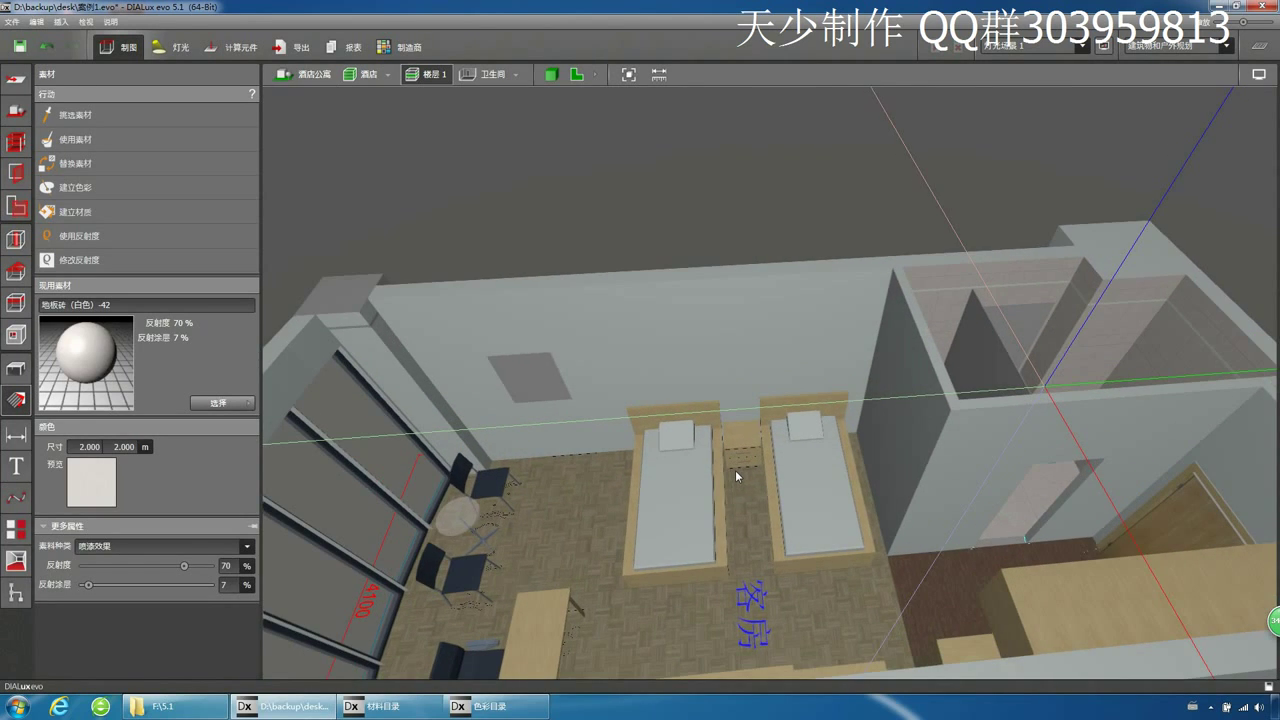